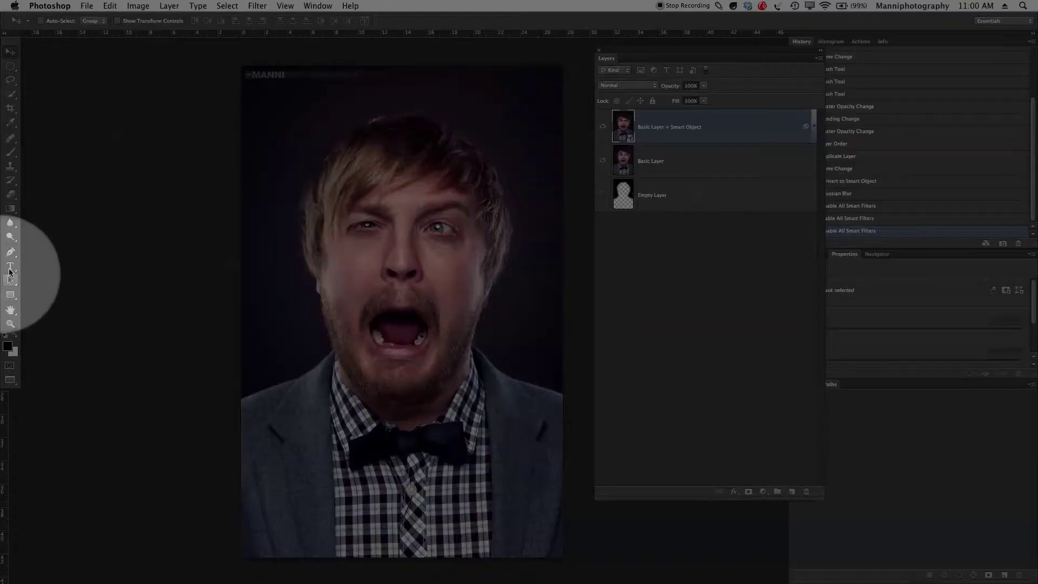
Create a text box across the upper half of the man's face and enter the text PHOTOSHOP.
click(11, 268)
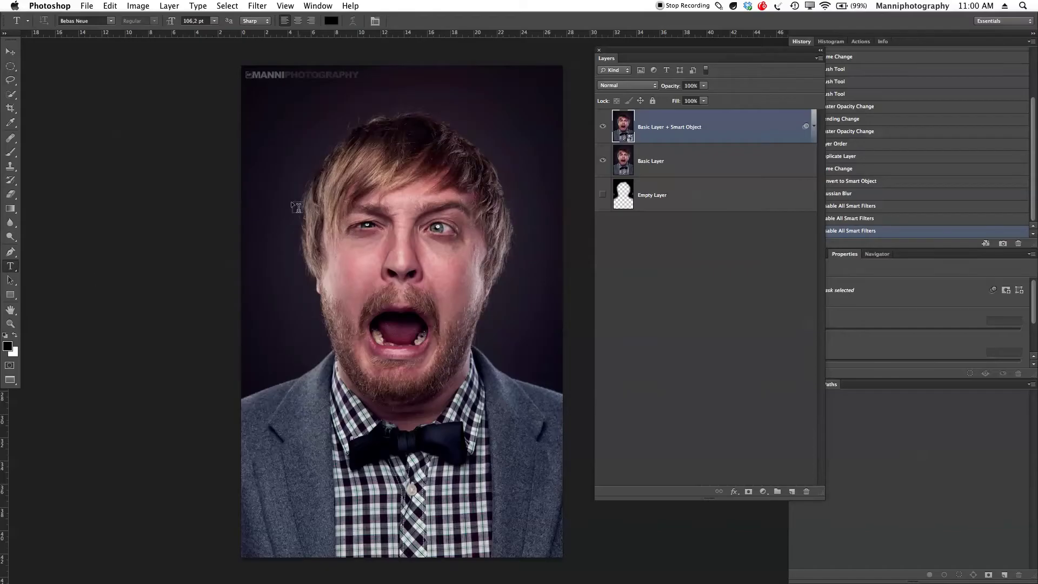
drag(252, 138, 548, 275)
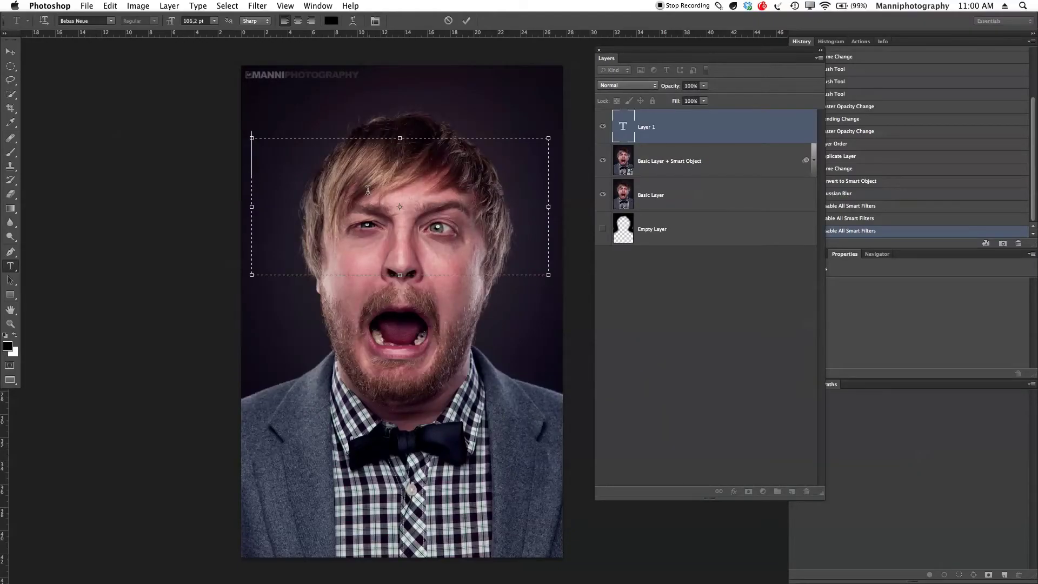
text(PH)
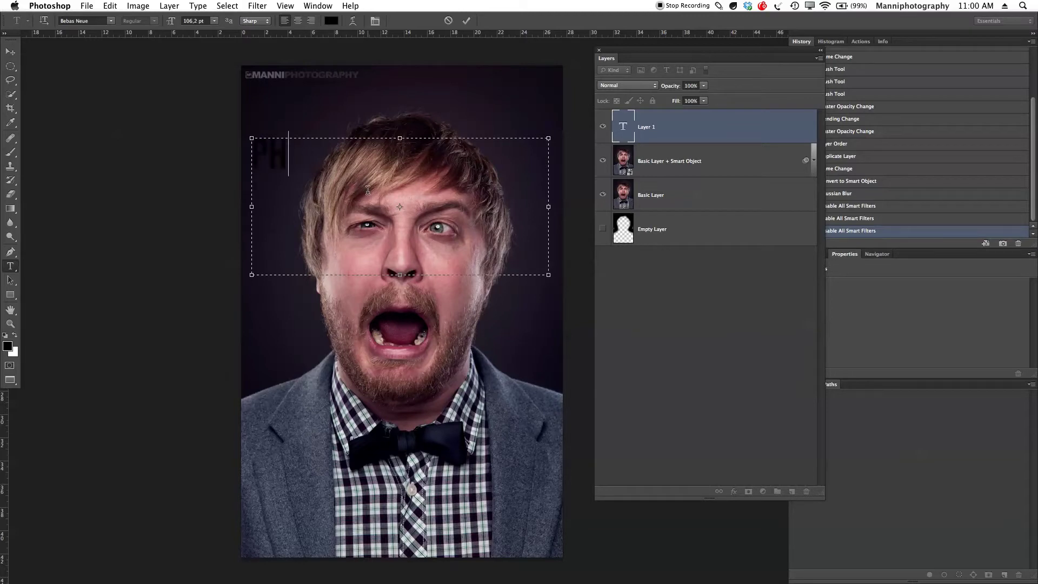
text(OTOSHOP)
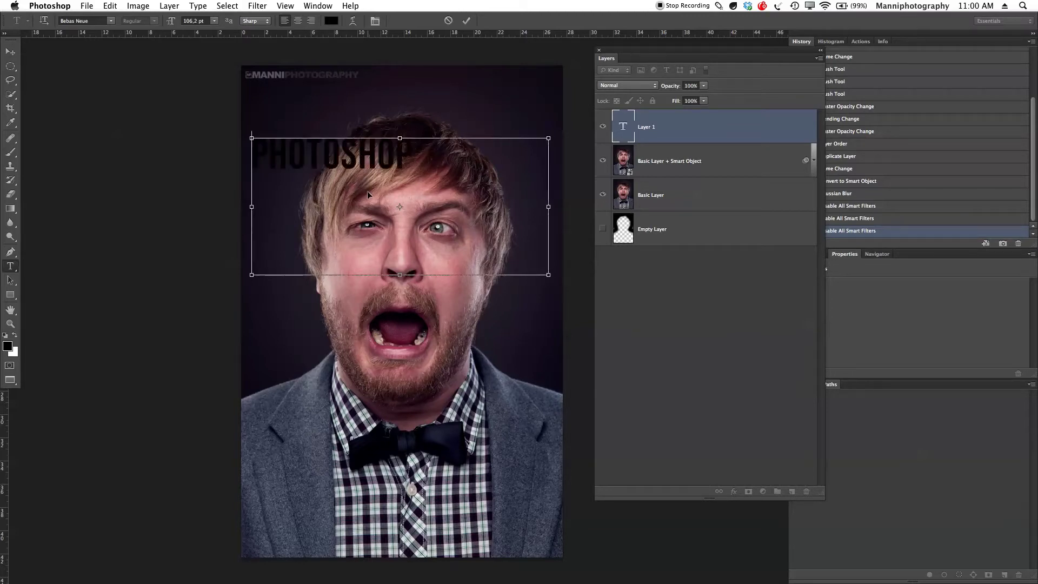
Change the color of the whole PHOTOSHOP text to white.
key(super+a)
click(331, 20)
click(633, 194)
click(572, 142)
key(Return)
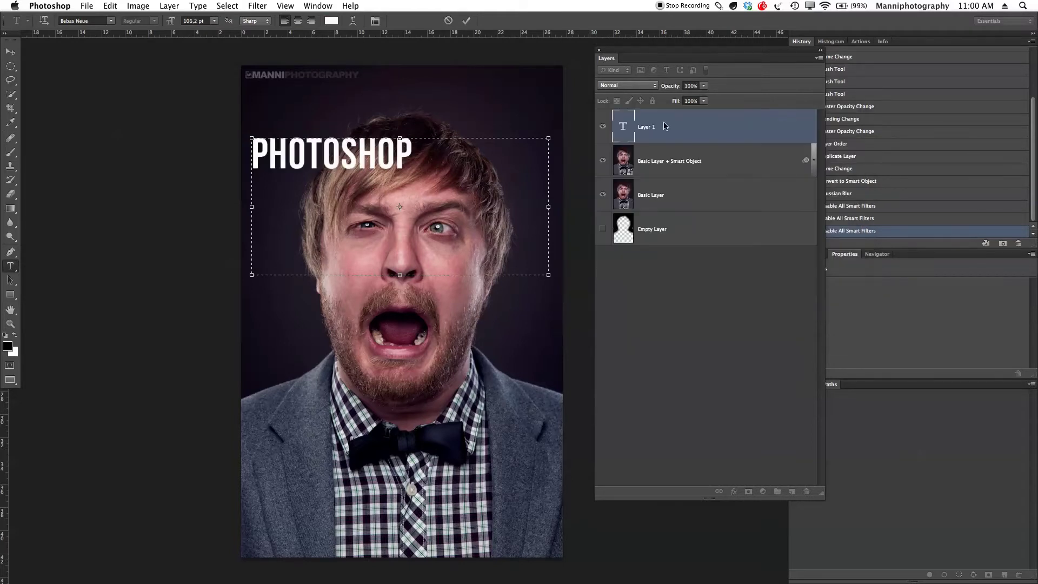
Enlarge the text to 157.2 pt and move it down across the man's eyes and nose.
drag(173, 23, 715, 9)
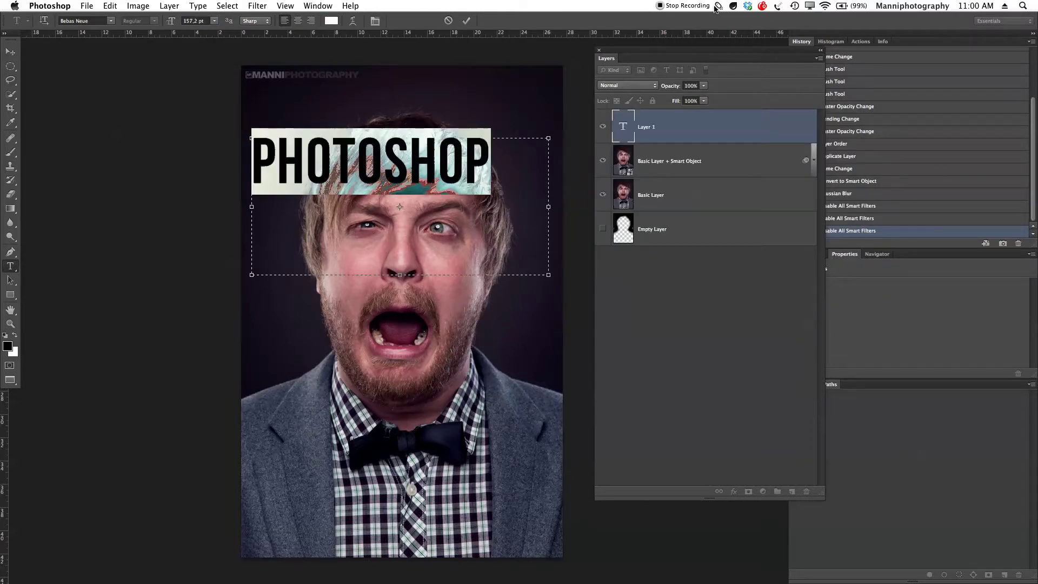
click(467, 21)
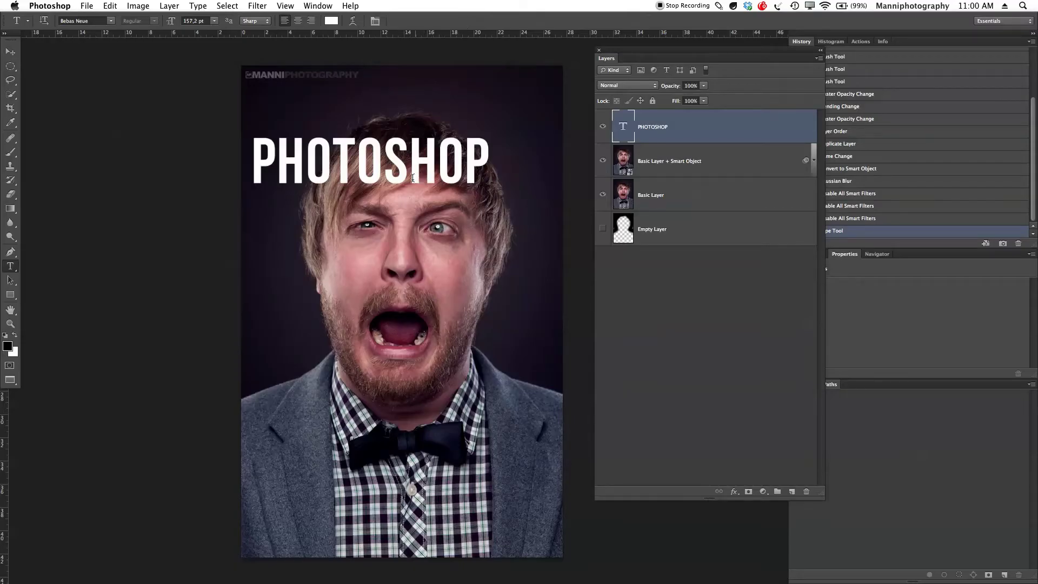
key(v)
drag(413, 177, 443, 259)
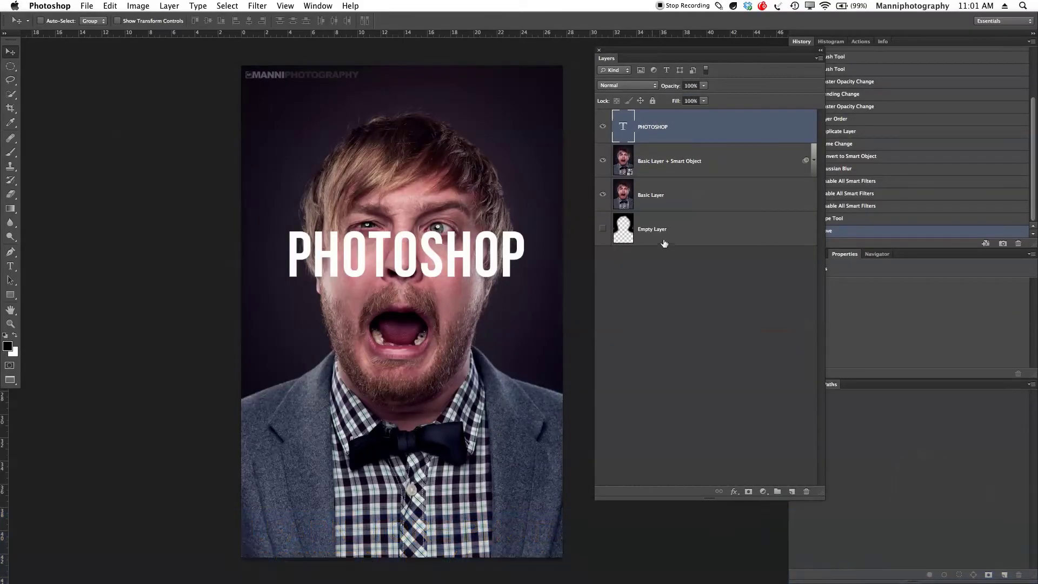
Lower the text layer's opacity to 16% and set its blend mode to Soft Light.
drag(673, 87, 633, 91)
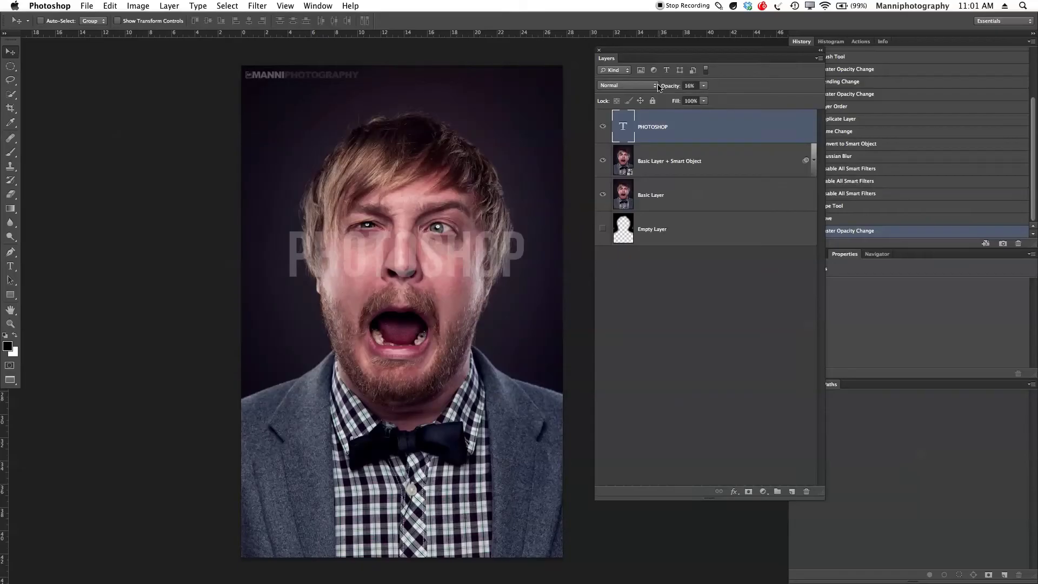
click(656, 86)
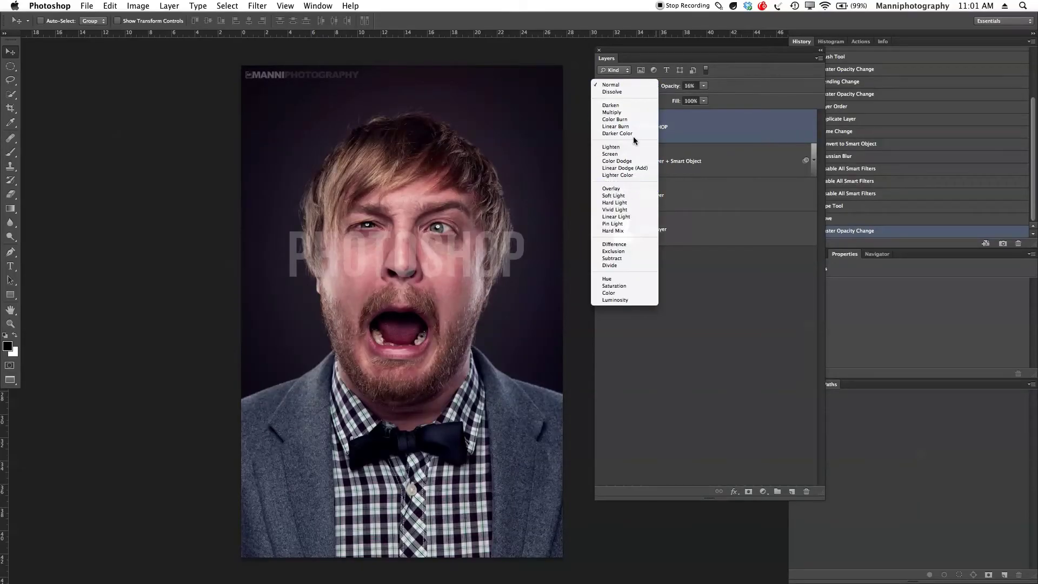
click(624, 196)
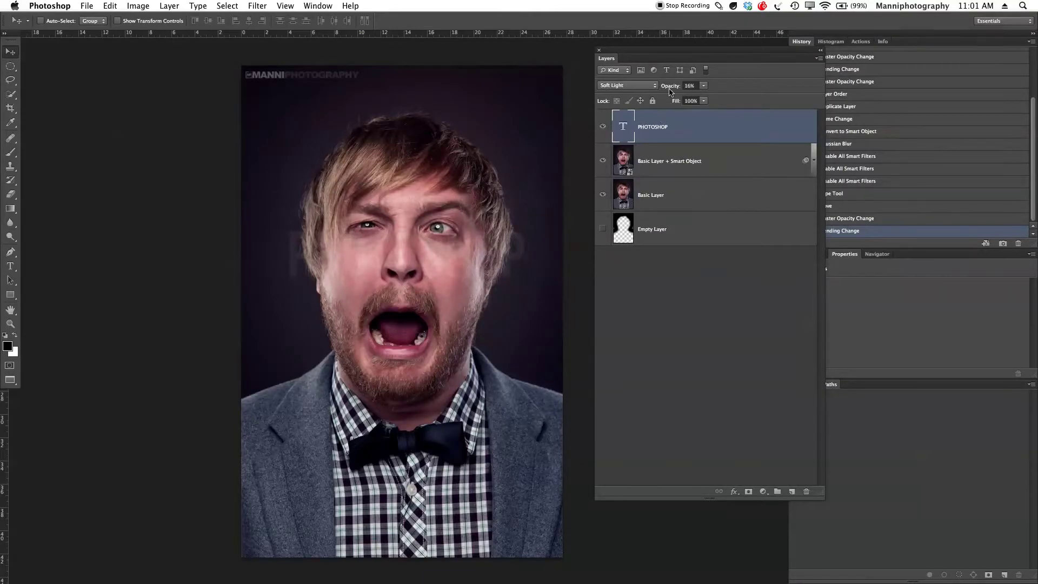
Raise the text layer's opacity to 100% and reduce its fill to 46%.
drag(669, 92, 752, 91)
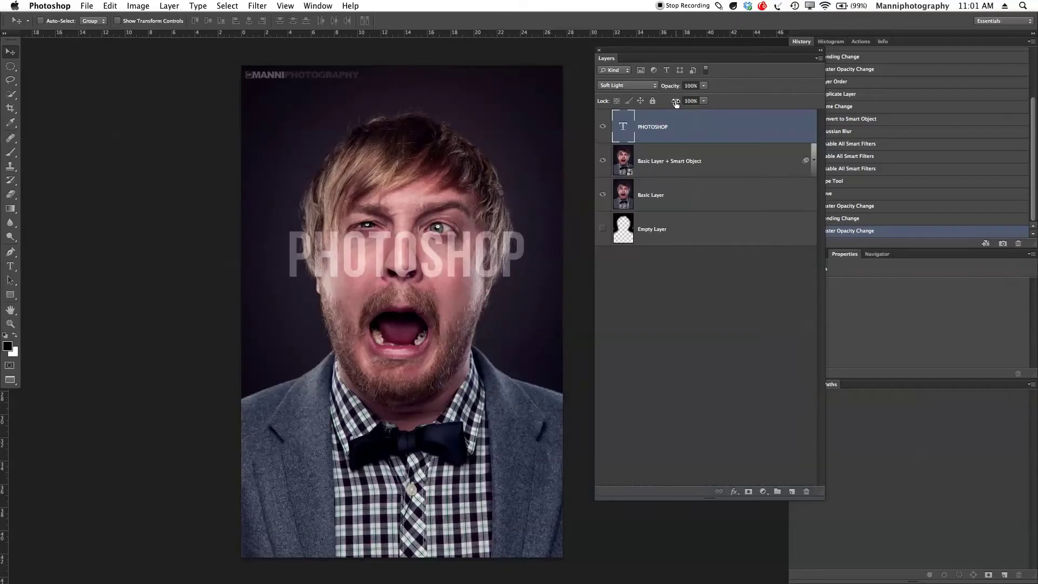
drag(675, 104, 647, 104)
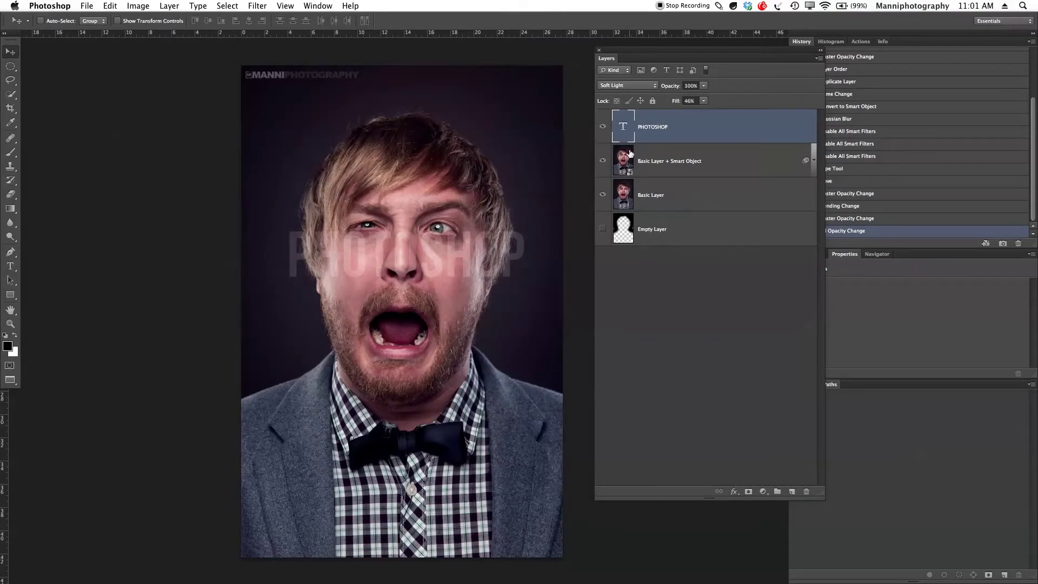
Toggle the text layer's visibility off and on, and move it beneath the Basic Layer + Smart Object layer.
click(604, 127)
click(603, 127)
drag(655, 137, 655, 183)
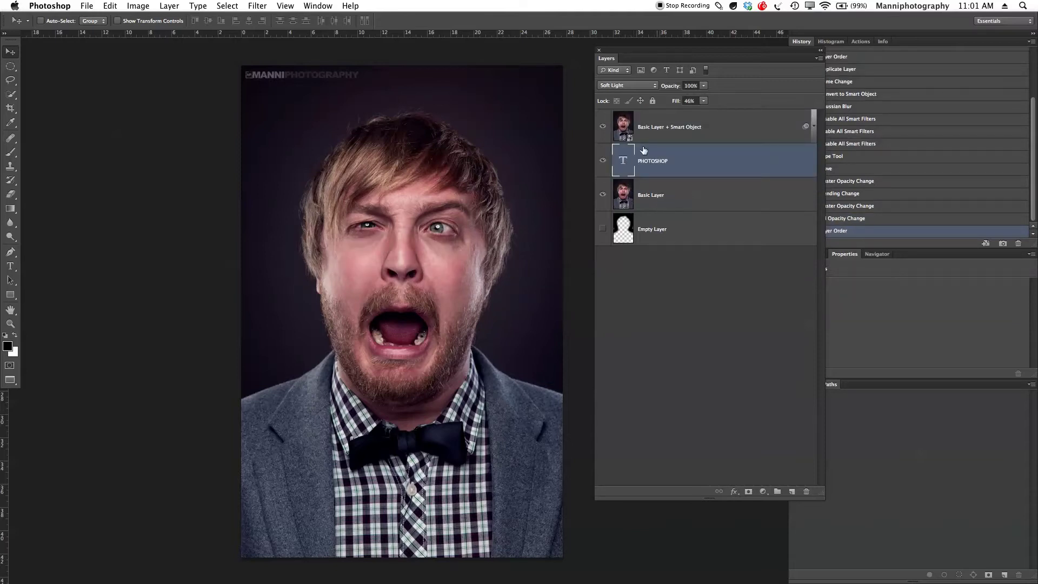
Hide the Basic Layer + Smart Object layer and move the text layer back to the top of the layer stack.
click(604, 127)
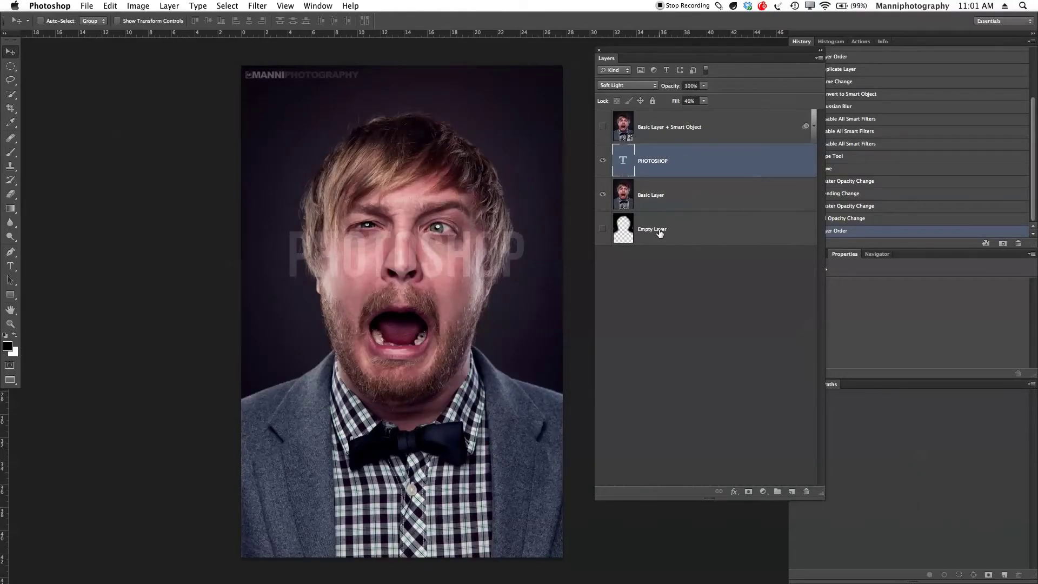
drag(658, 159, 653, 111)
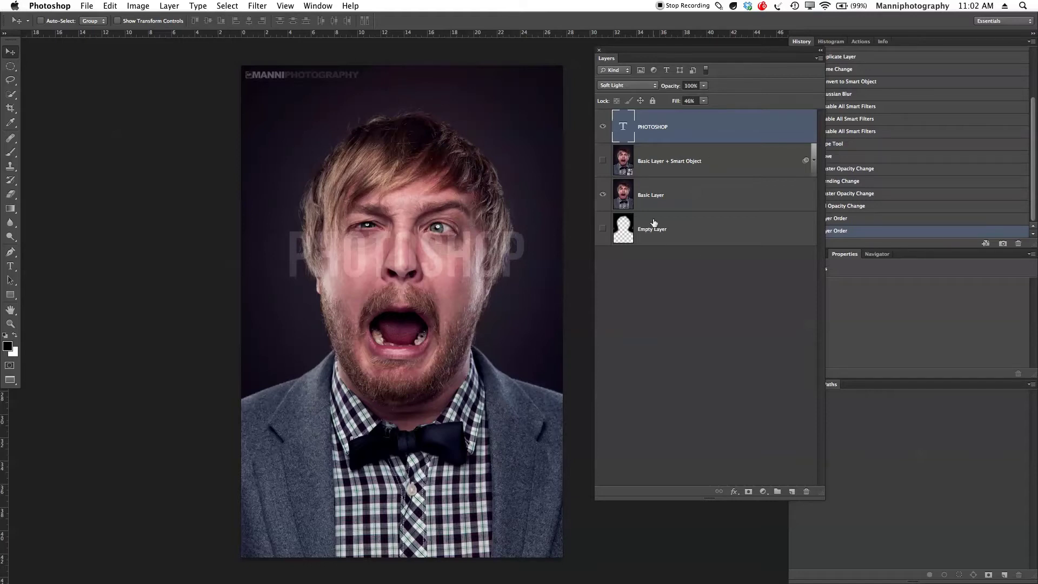
key(h)
double_click(687, 139)
drag(681, 318, 686, 228)
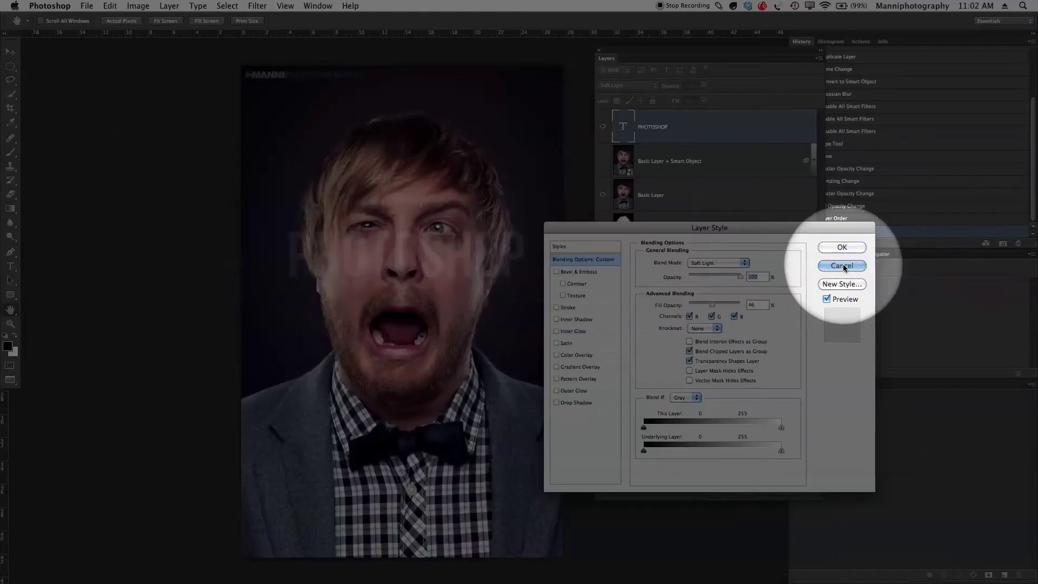
click(843, 265)
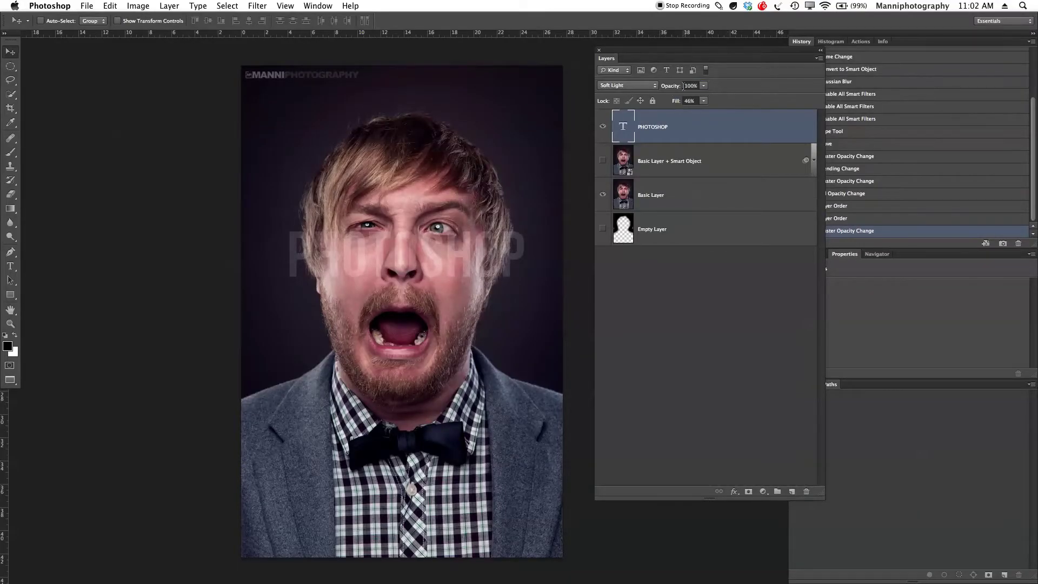
Set the PHOTOSHOP text layer's blend mode to Normal.
click(654, 88)
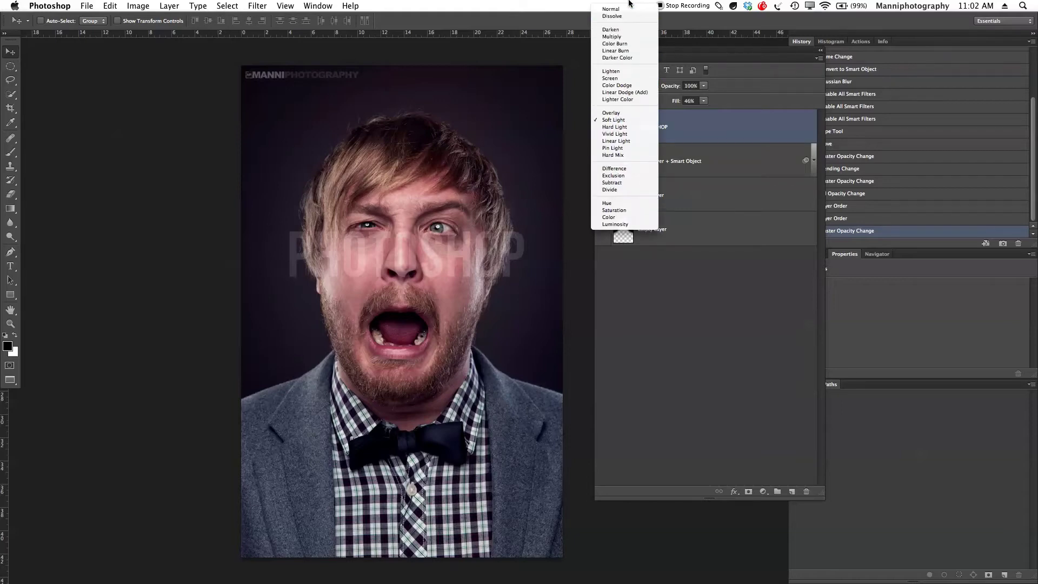
click(621, 10)
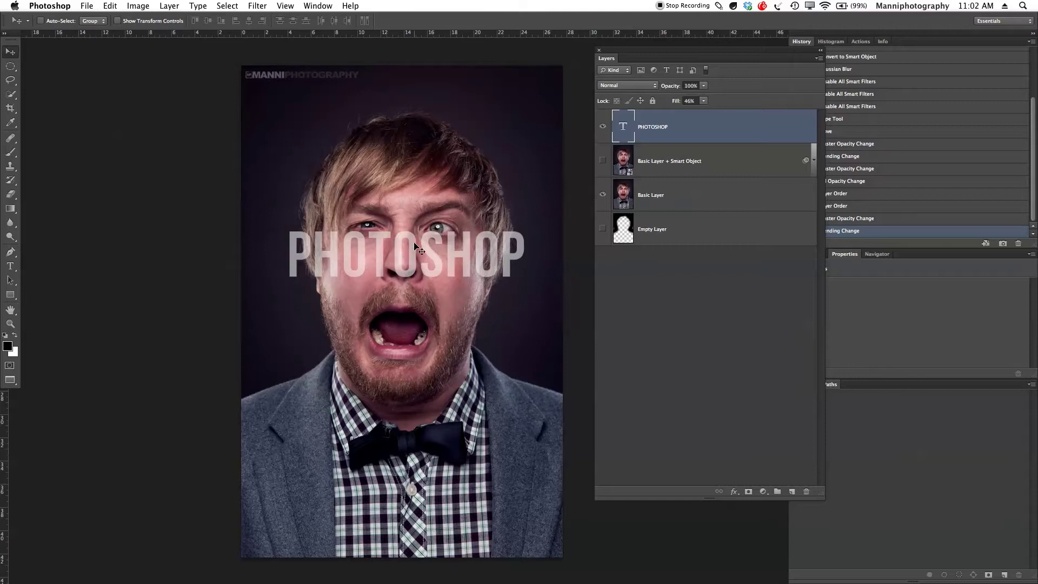
Add a Stroke layer style to the text layer with a bright red color and a size of 6 px.
double_click(709, 132)
drag(695, 236, 734, 210)
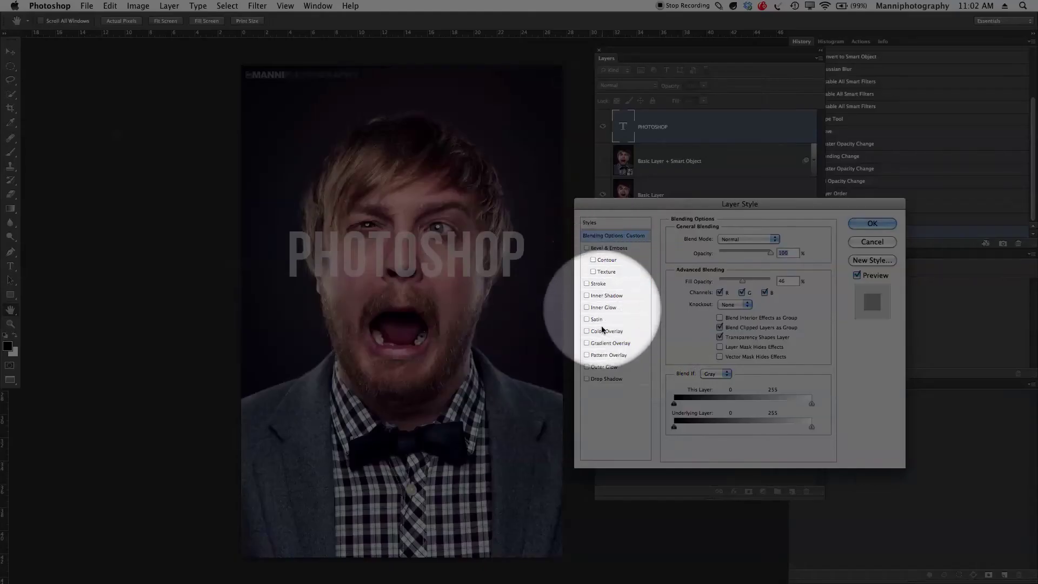
click(593, 284)
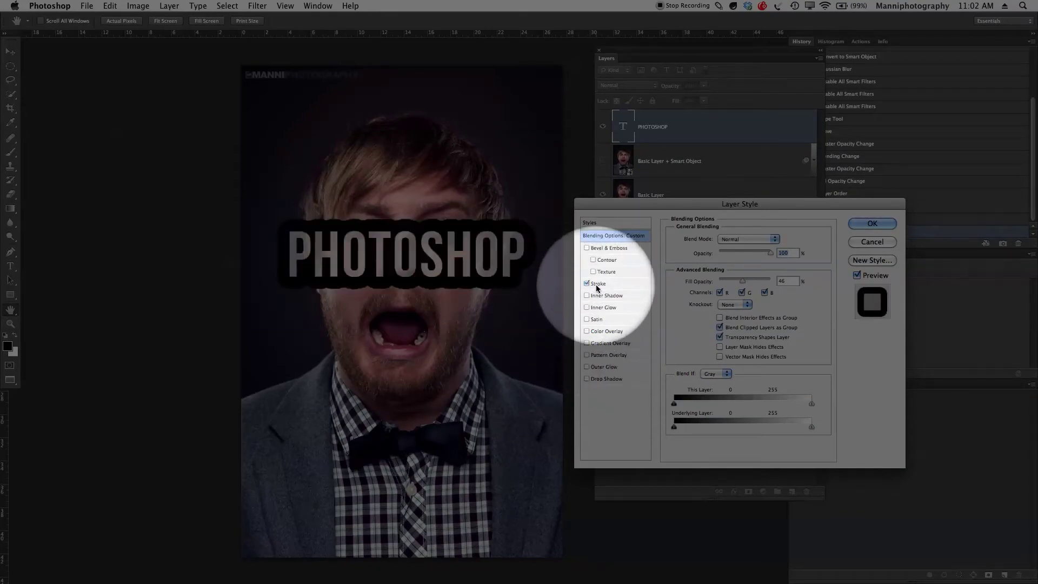
click(597, 284)
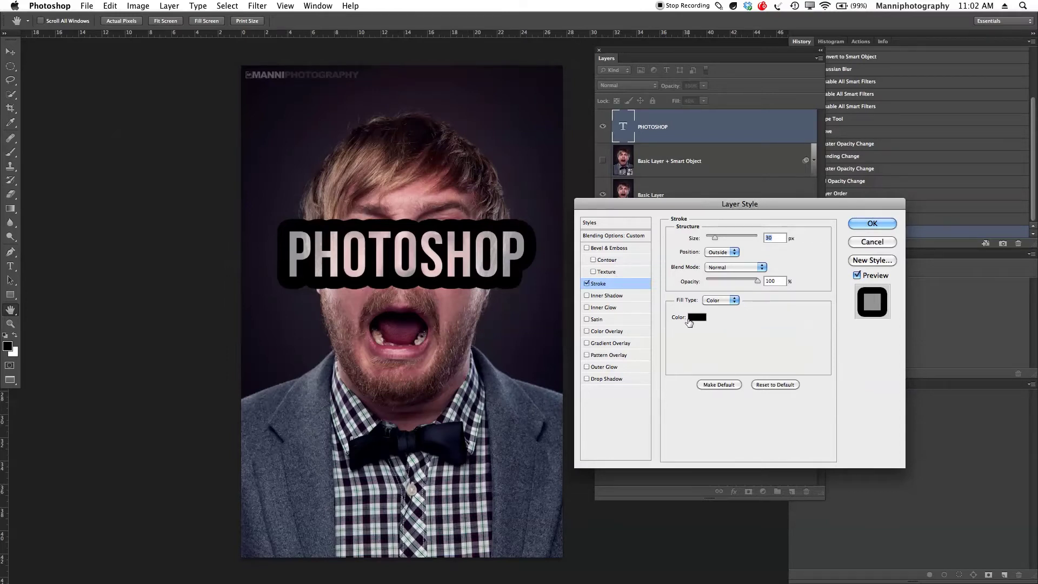
click(696, 317)
mouse_move(679, 234)
mouse_down()
mouse_move(646, 190)
mouse_move(683, 163)
mouse_up()
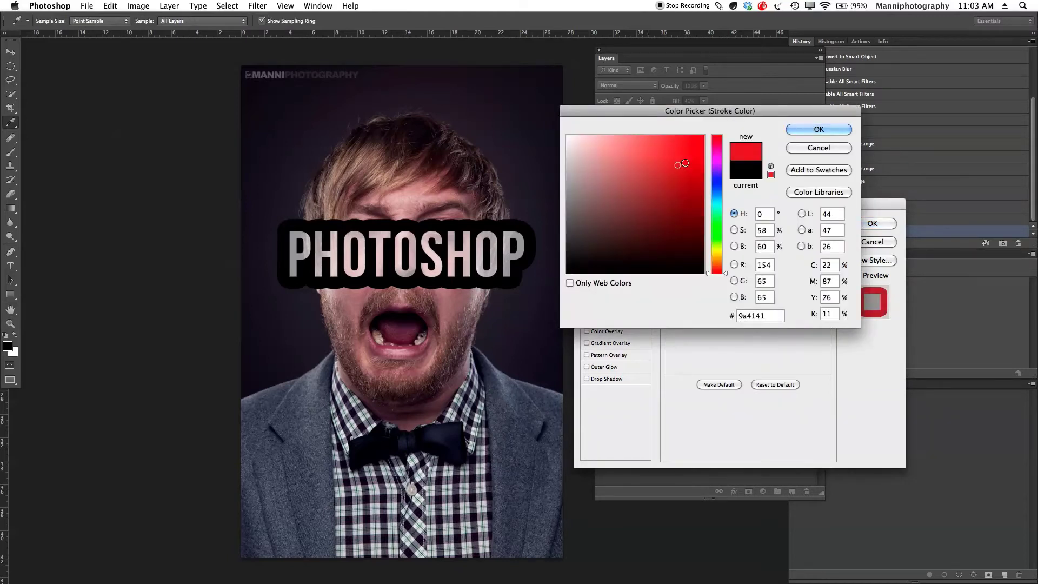
click(804, 128)
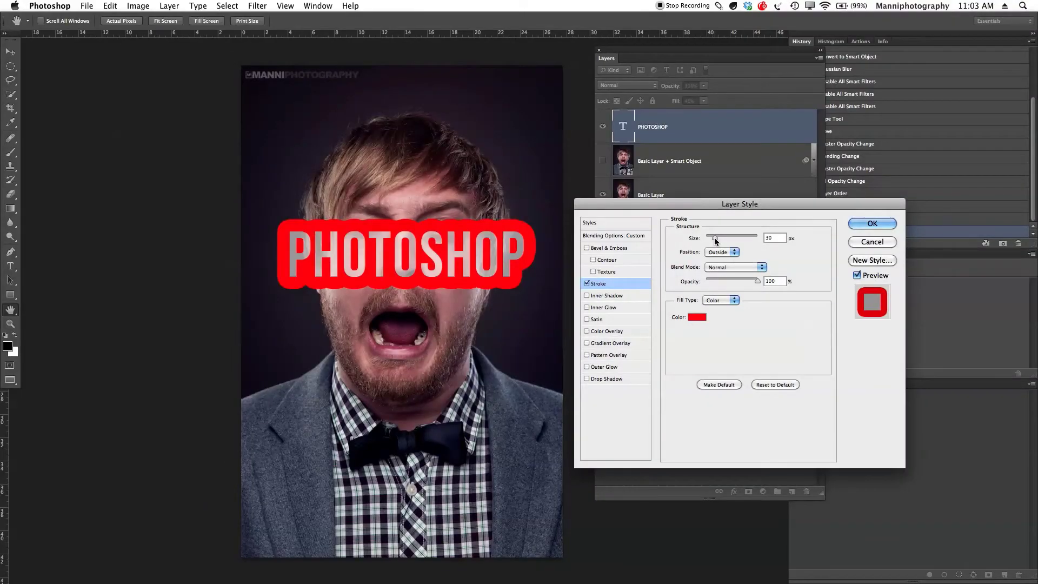
drag(715, 238, 709, 238)
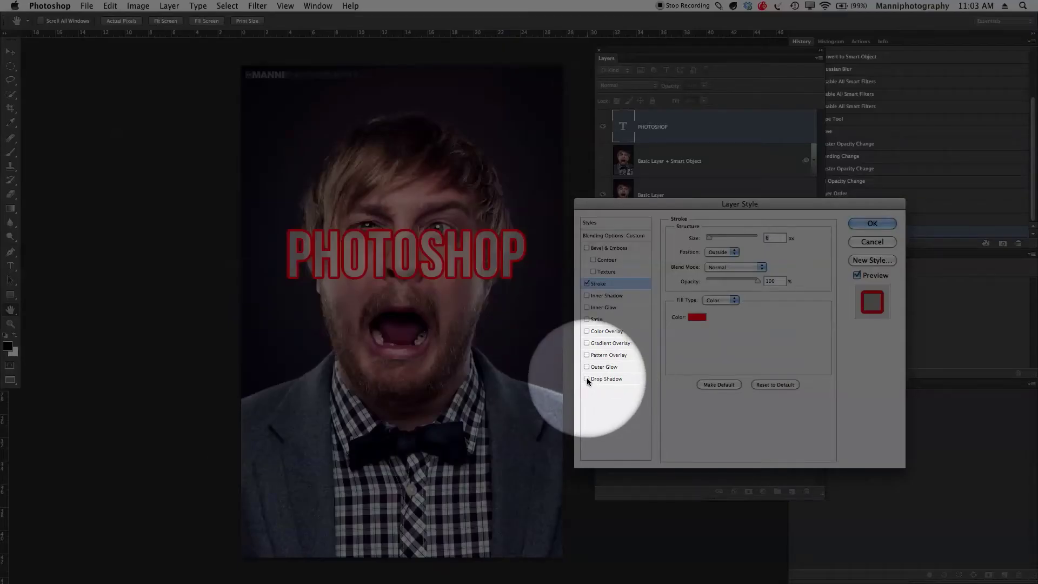
Add a Drop Shadow to the text with a 17 px distance, 31% spread and 87 px size, and apply the layer style.
click(587, 379)
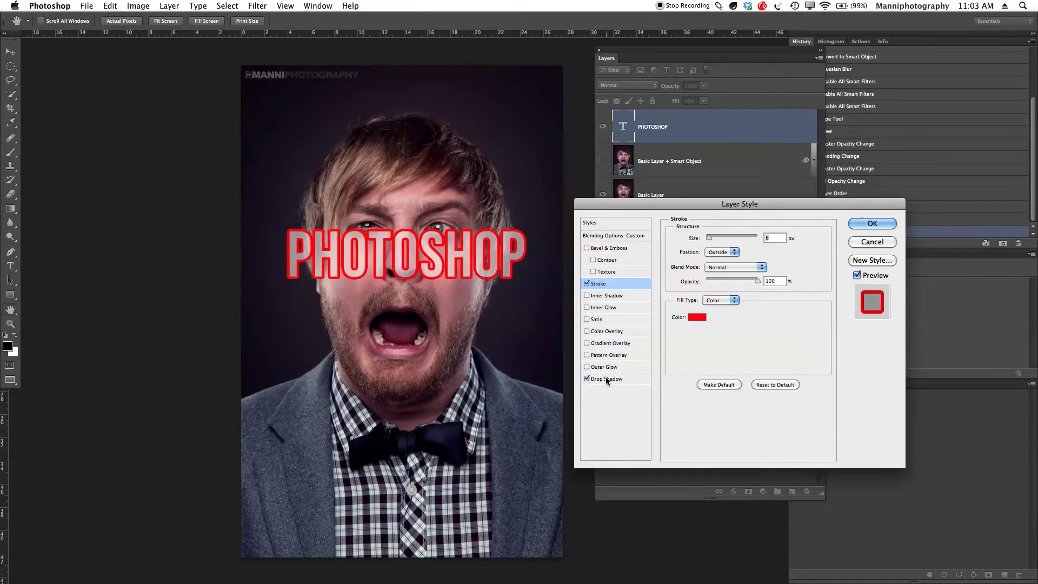
click(605, 378)
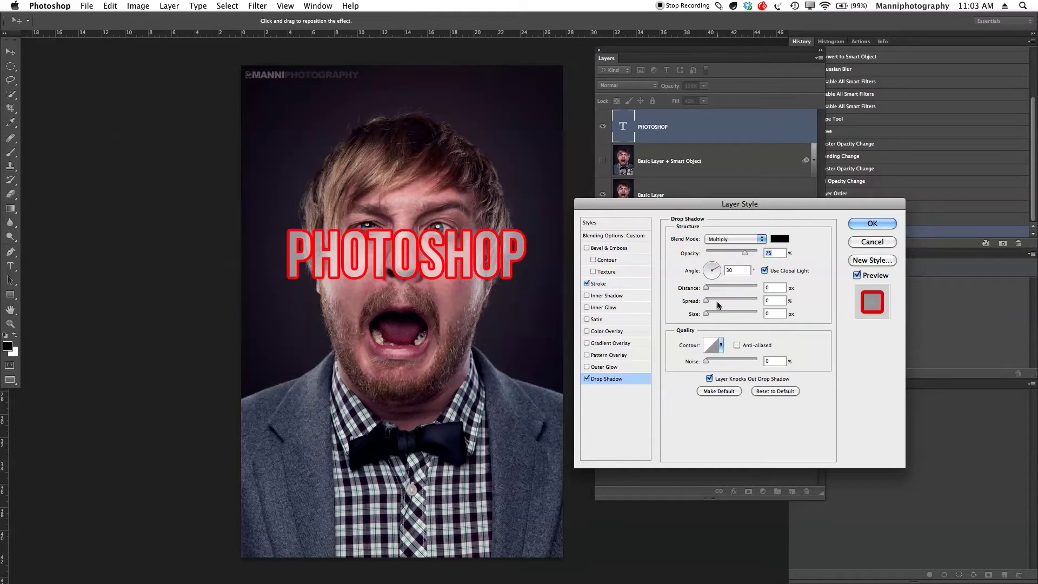
drag(706, 313, 731, 313)
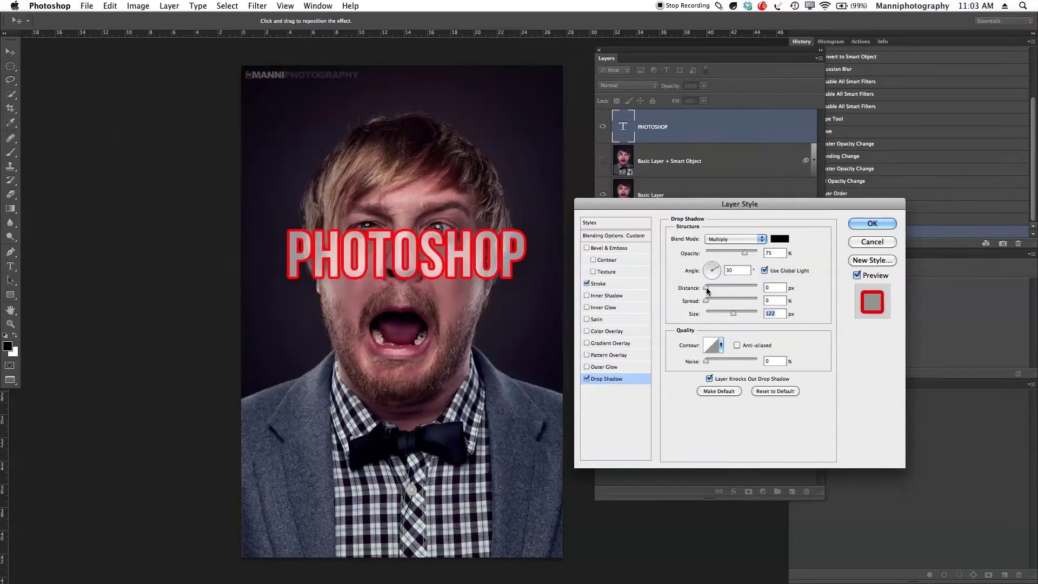
mouse_move(706, 288)
mouse_down()
mouse_move(758, 289)
mouse_move(718, 295)
mouse_up()
mouse_move(728, 312)
mouse_down()
mouse_move(714, 314)
mouse_move(715, 299)
mouse_up()
click(734, 301)
drag(715, 302, 722, 299)
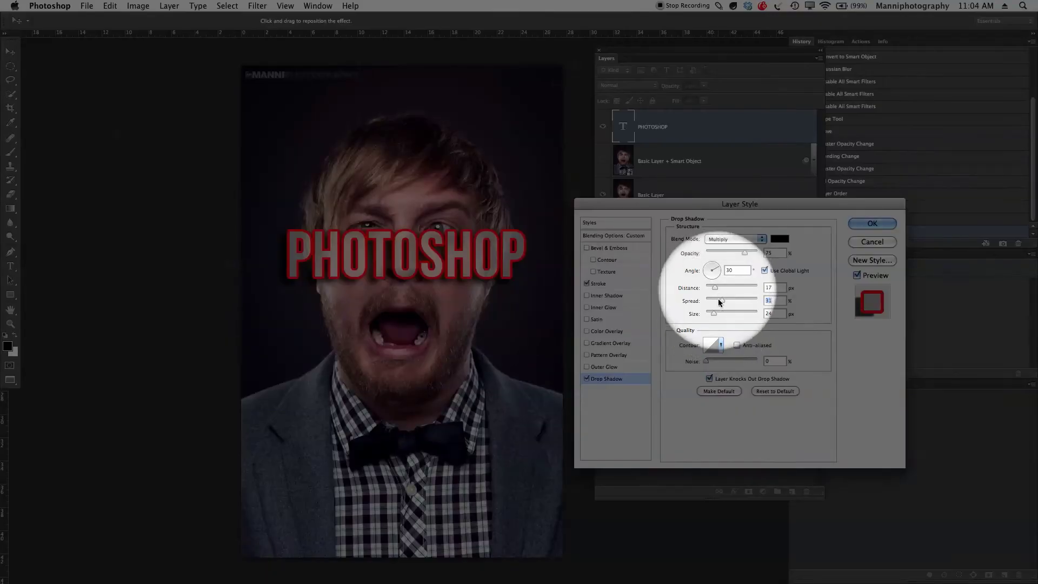
drag(715, 313, 727, 315)
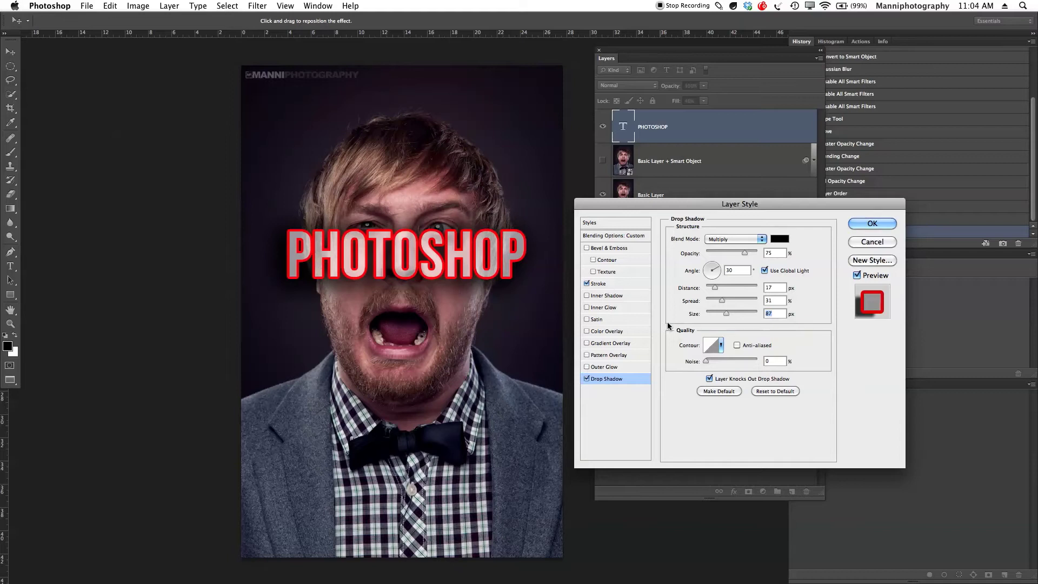
click(872, 224)
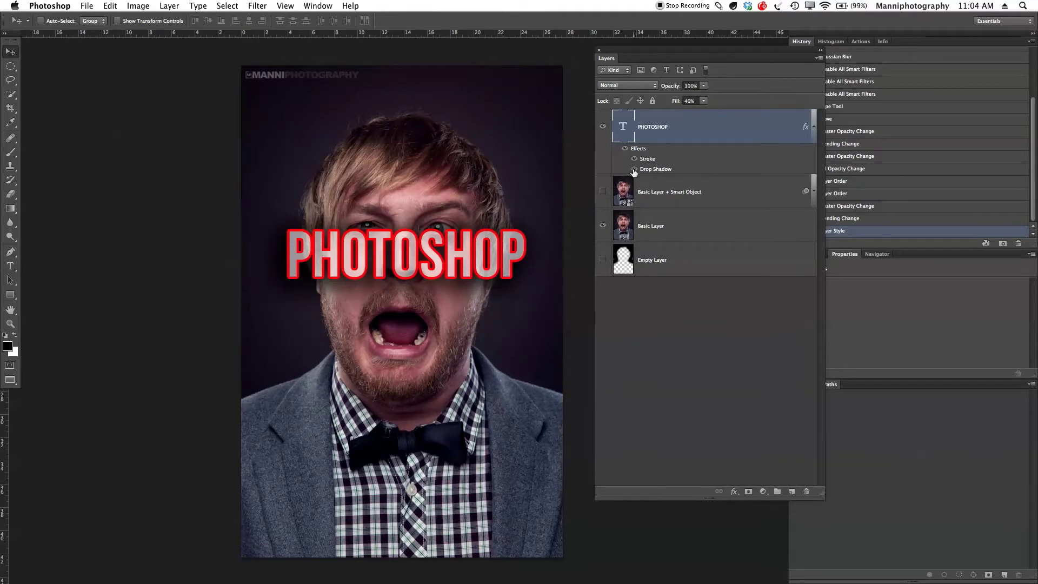
Hide the text layer's Drop Shadow and Stroke effects, and switch off its layer effects as a whole.
click(634, 169)
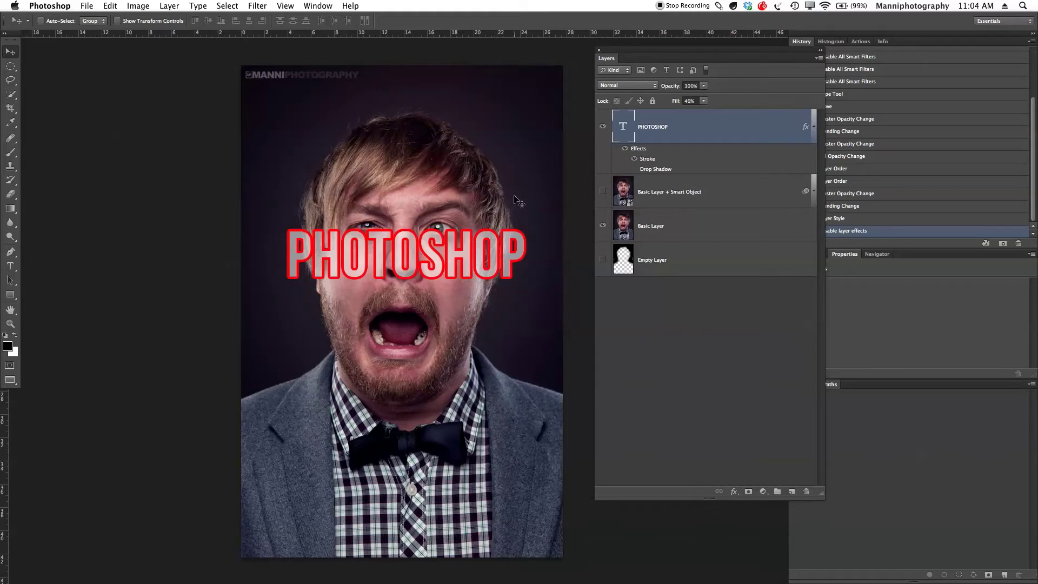
click(635, 160)
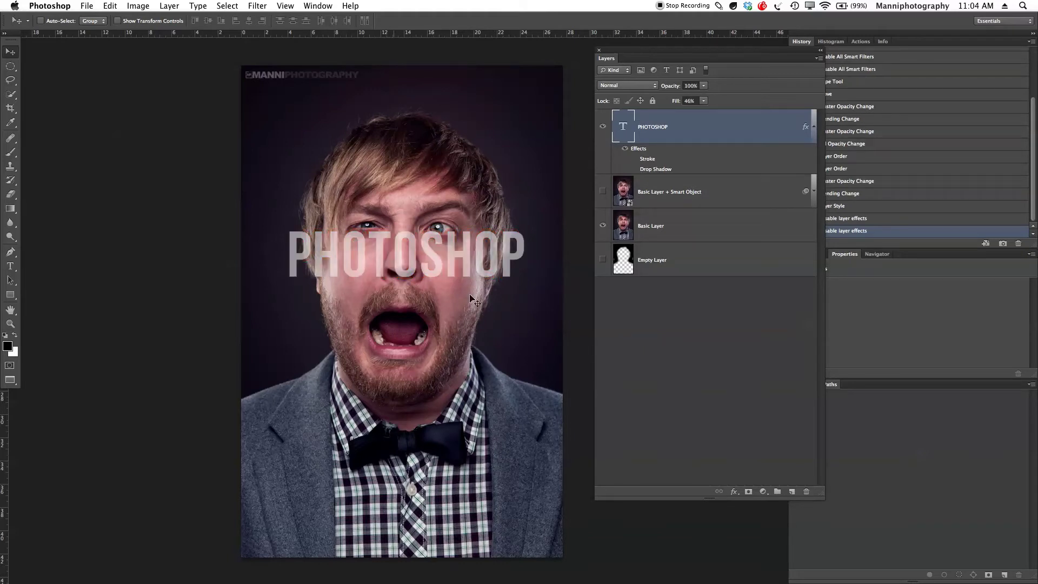
click(625, 149)
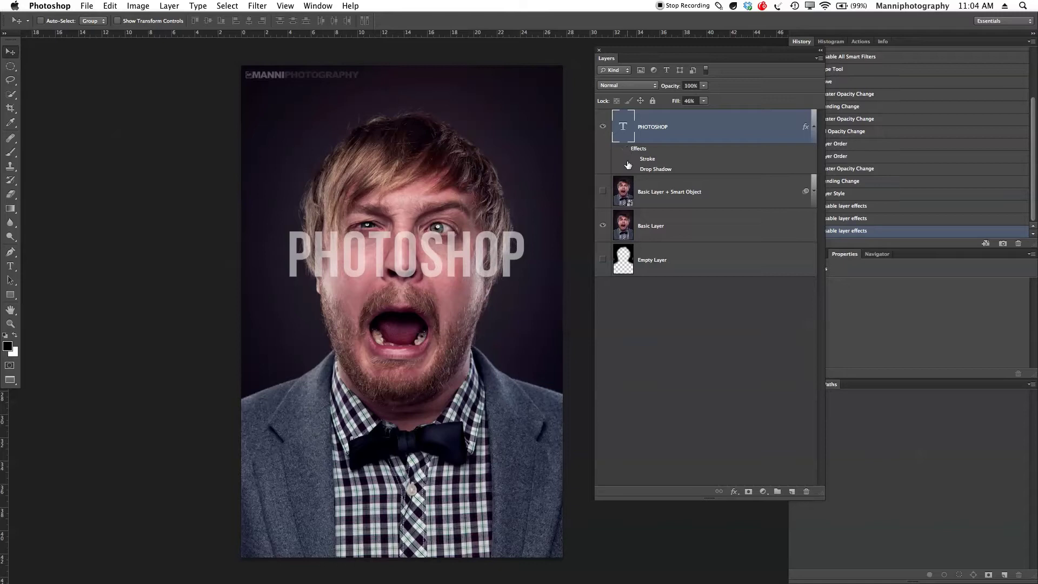
Turn the PHOTOSHOP text layer's Stroke and Drop Shadow effects back on and collapse its effects list.
click(635, 159)
click(634, 170)
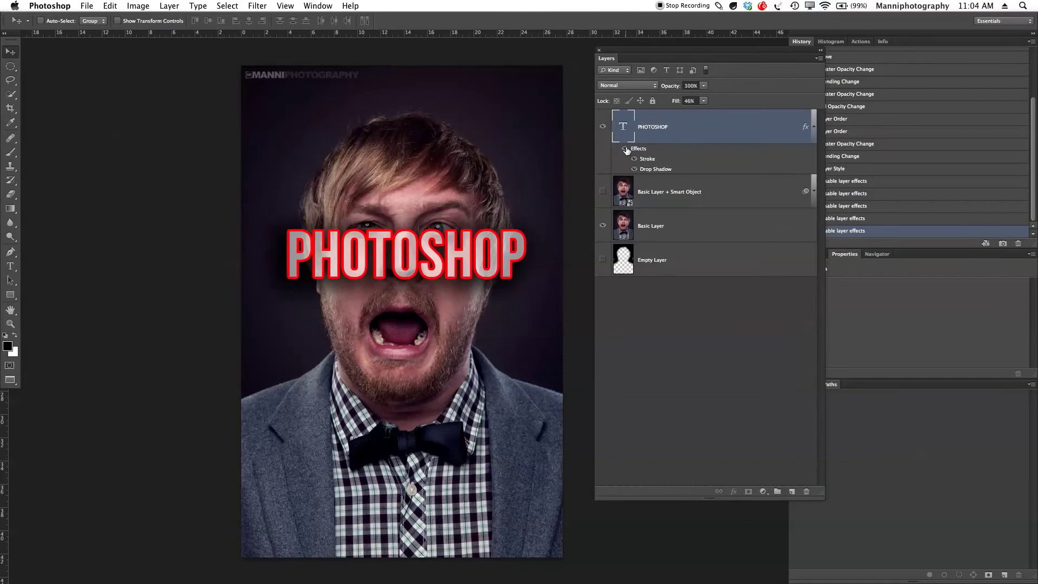
click(626, 148)
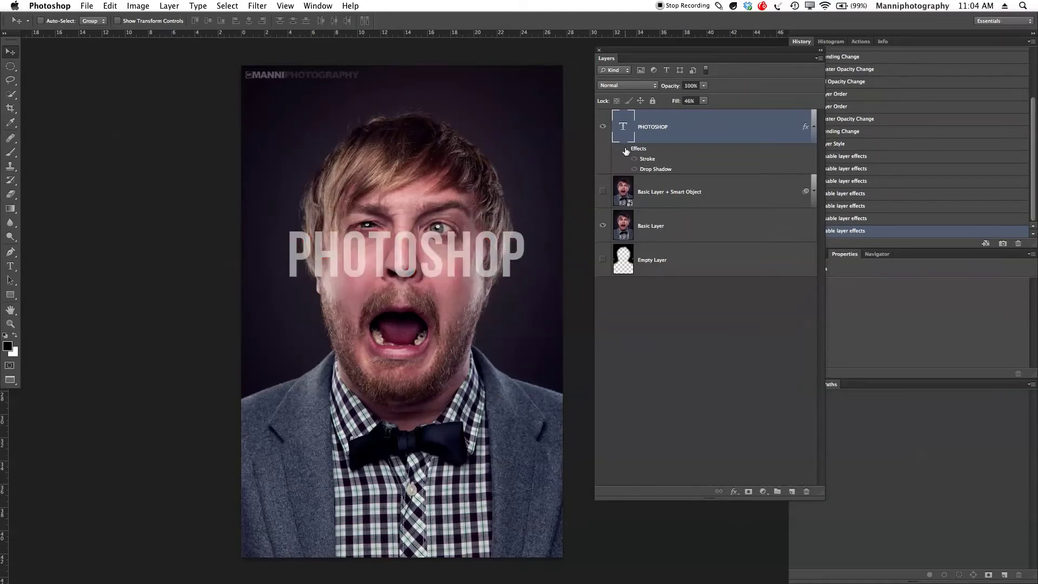
click(625, 148)
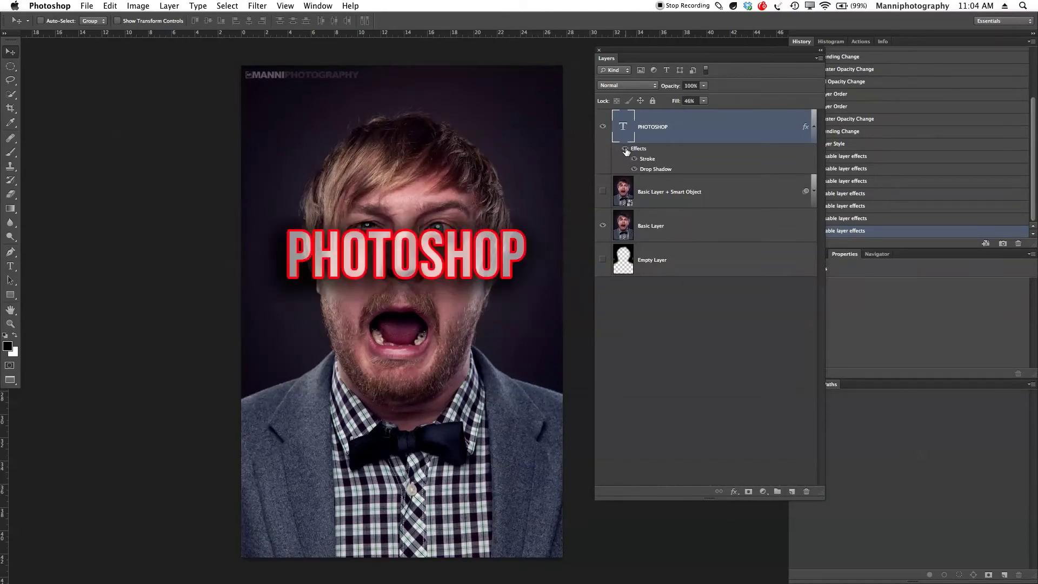
click(814, 130)
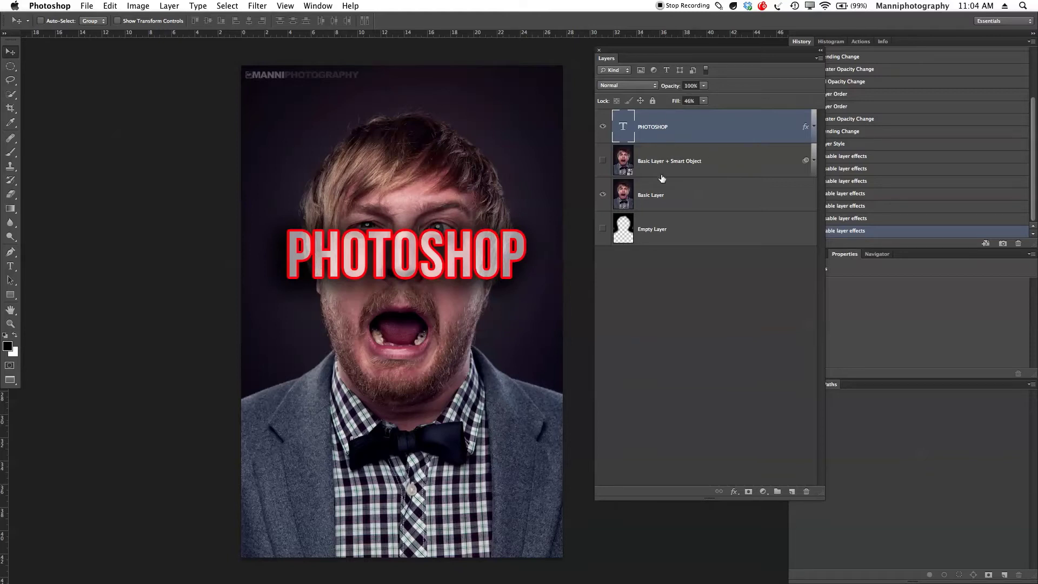
click(814, 129)
click(814, 129)
click(815, 128)
click(814, 128)
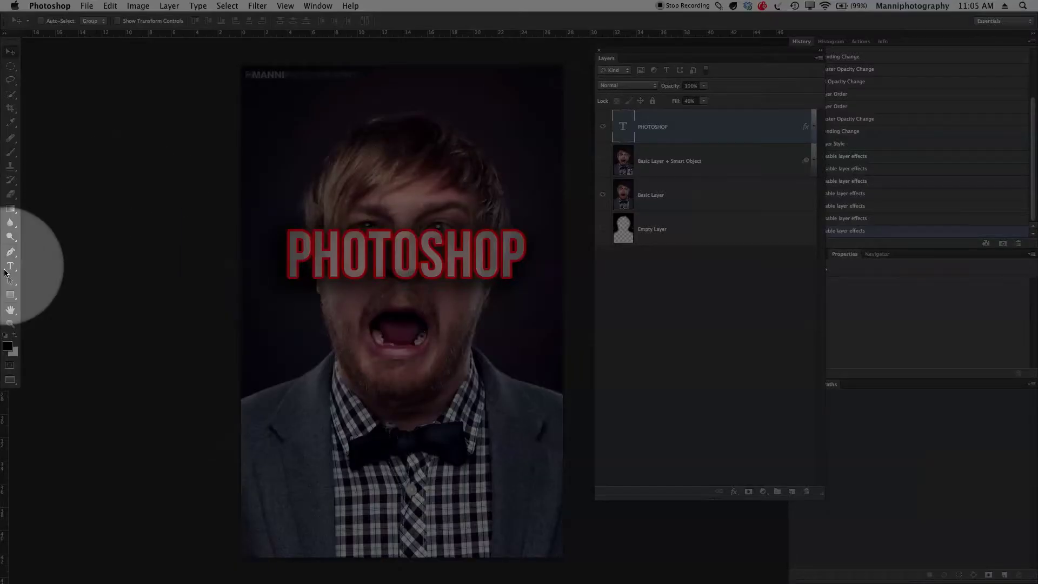
Draw a black rectangle shape about 599 by 229 px above the PHOTOSHOP lettering, and review the drawing modes and shape tools.
click(11, 297)
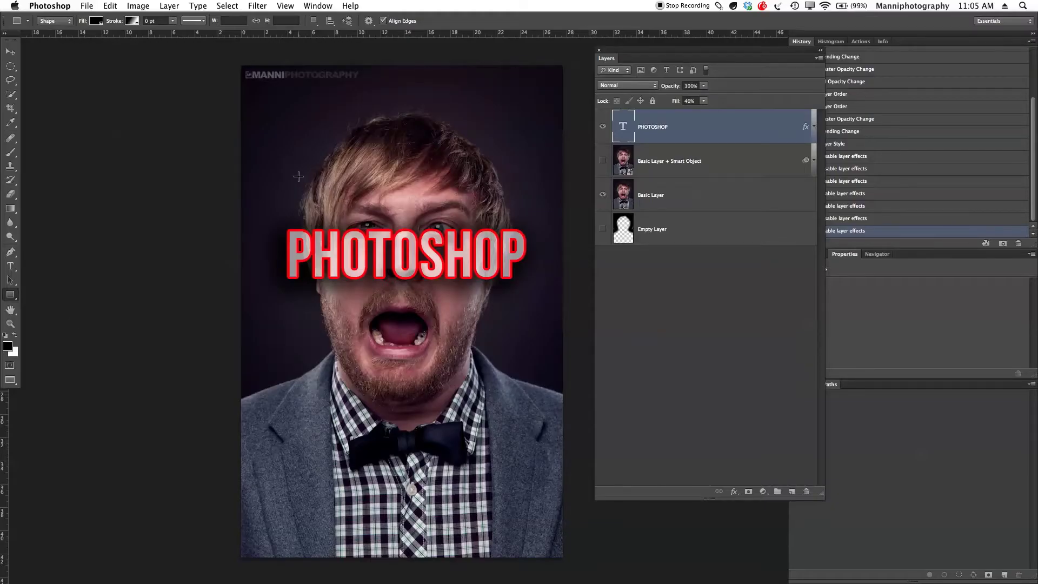
drag(277, 119, 523, 212)
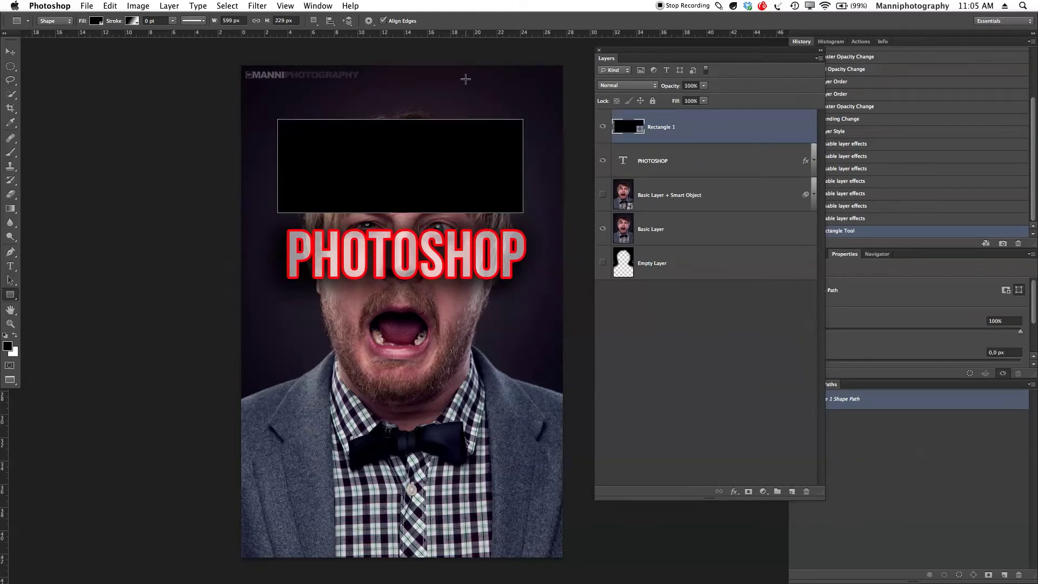
click(70, 22)
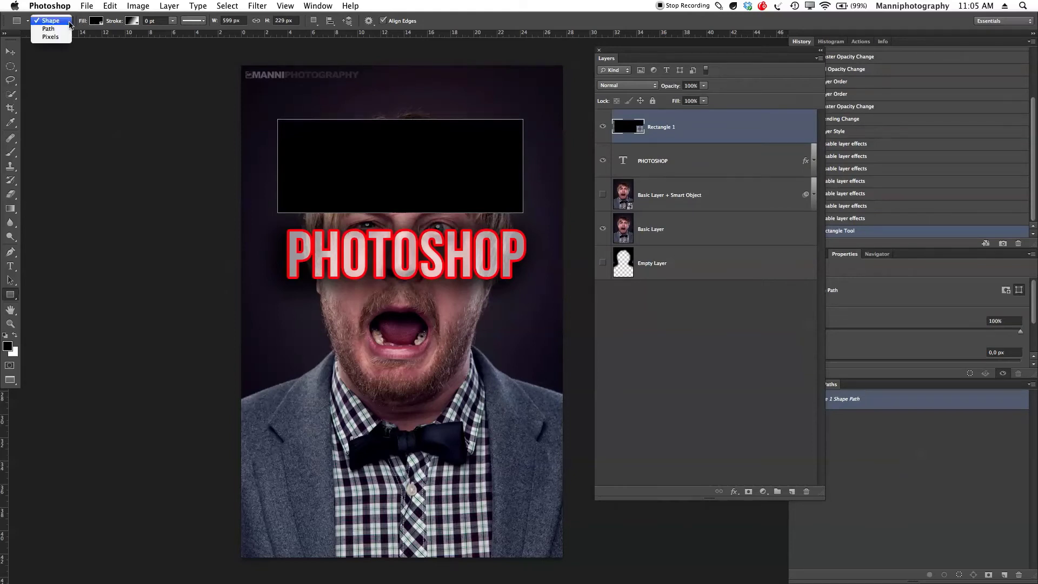
click(58, 22)
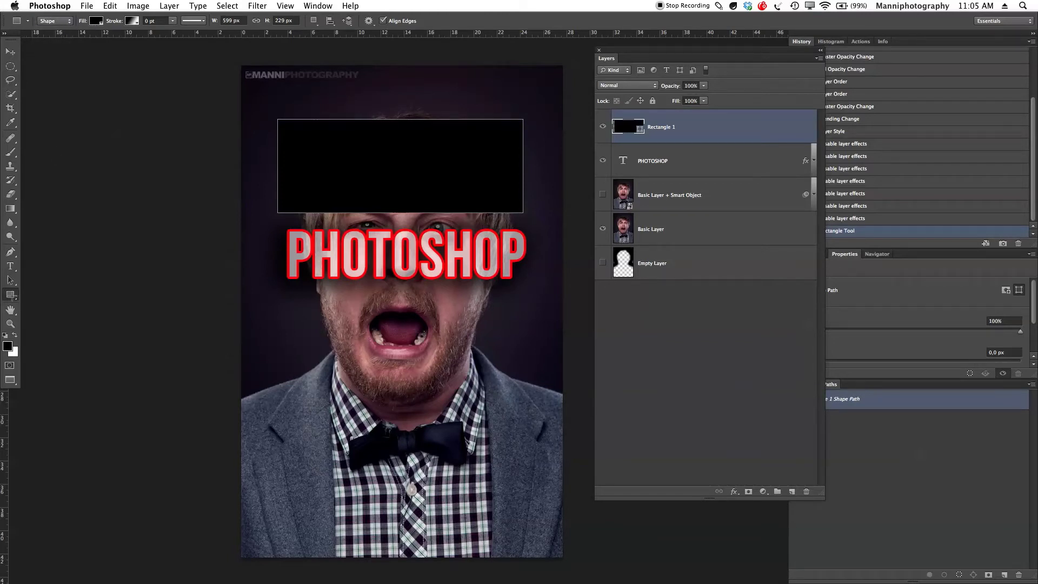
click(10, 295)
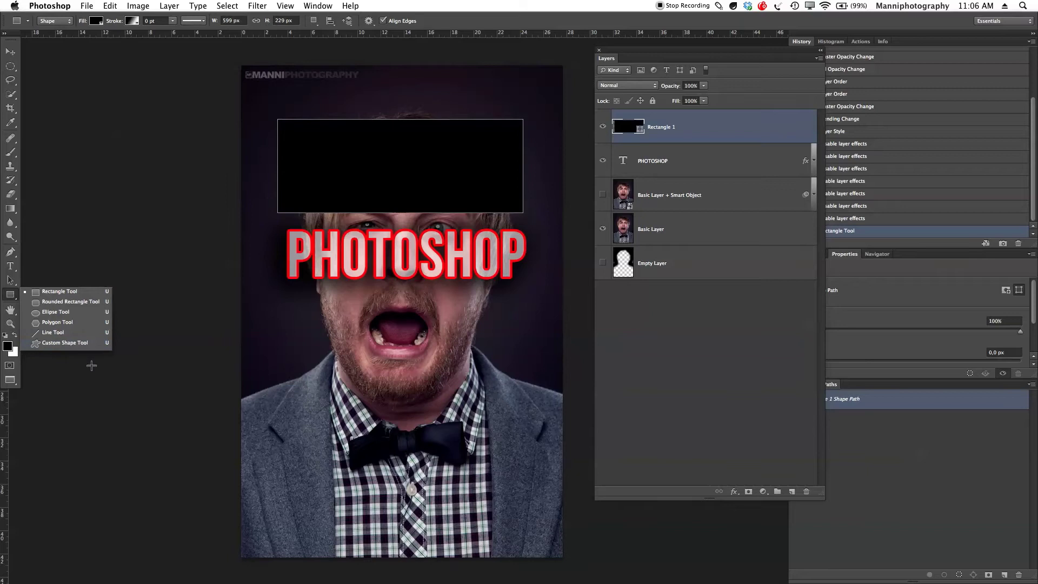
click(61, 292)
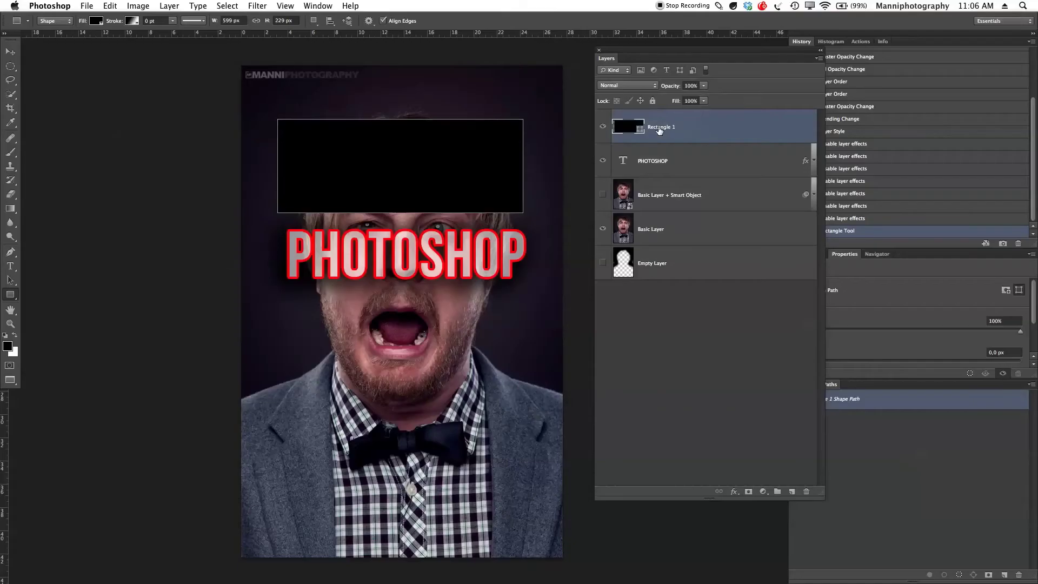
Rename the rectangle's layer as Shape Layer.
double_click(667, 127)
text(S)
key(Return)
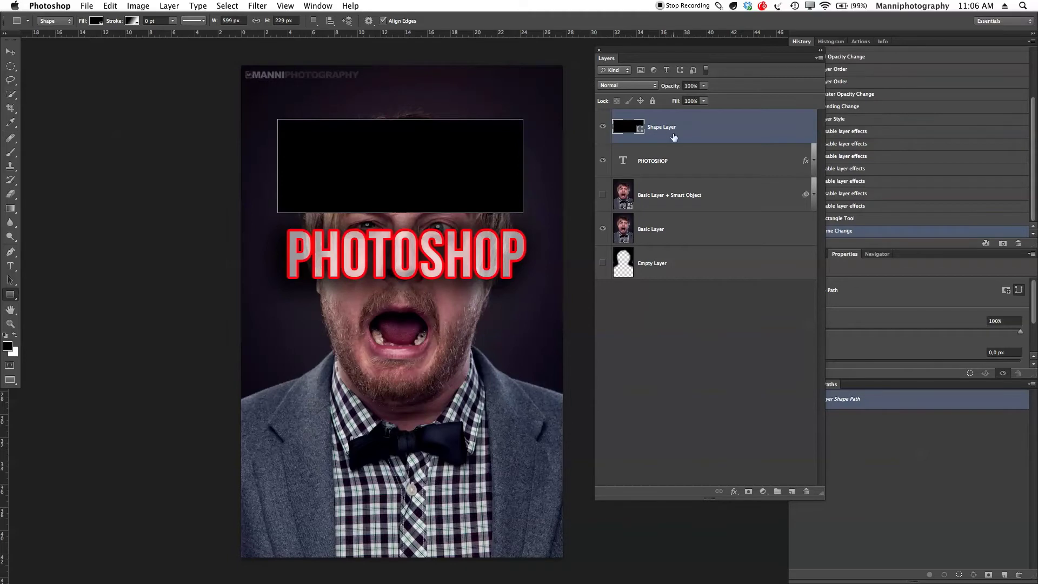
Set the Shape Layer's blend mode to Overlay, with 84% opacity and 45% fill.
click(650, 89)
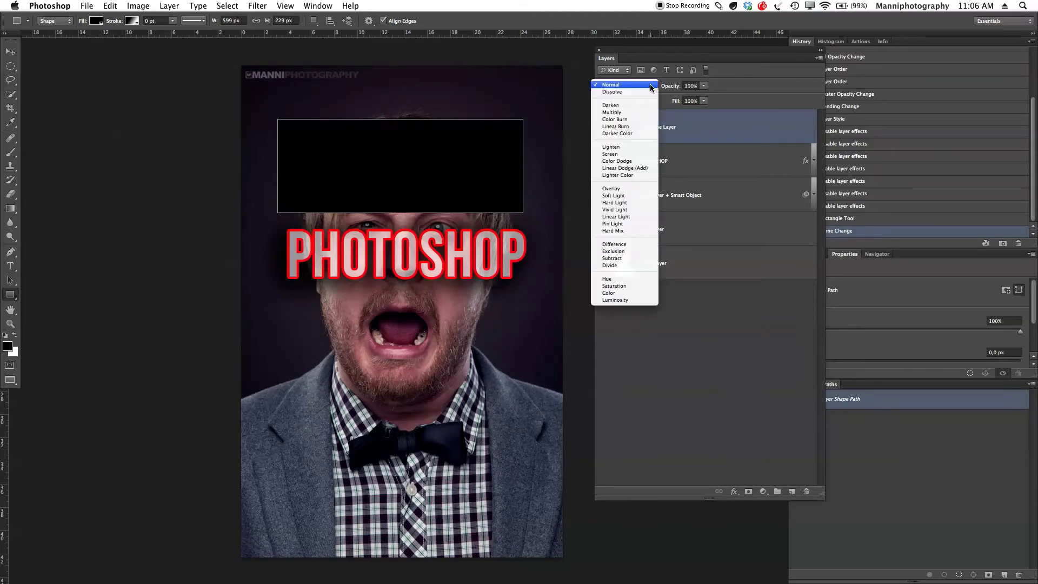
click(636, 189)
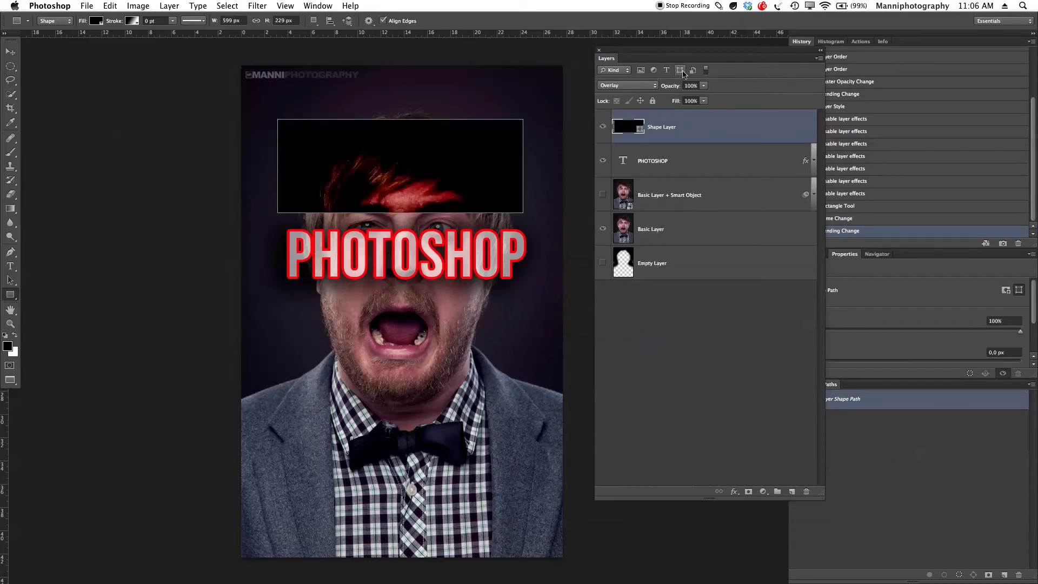
drag(675, 90, 635, 115)
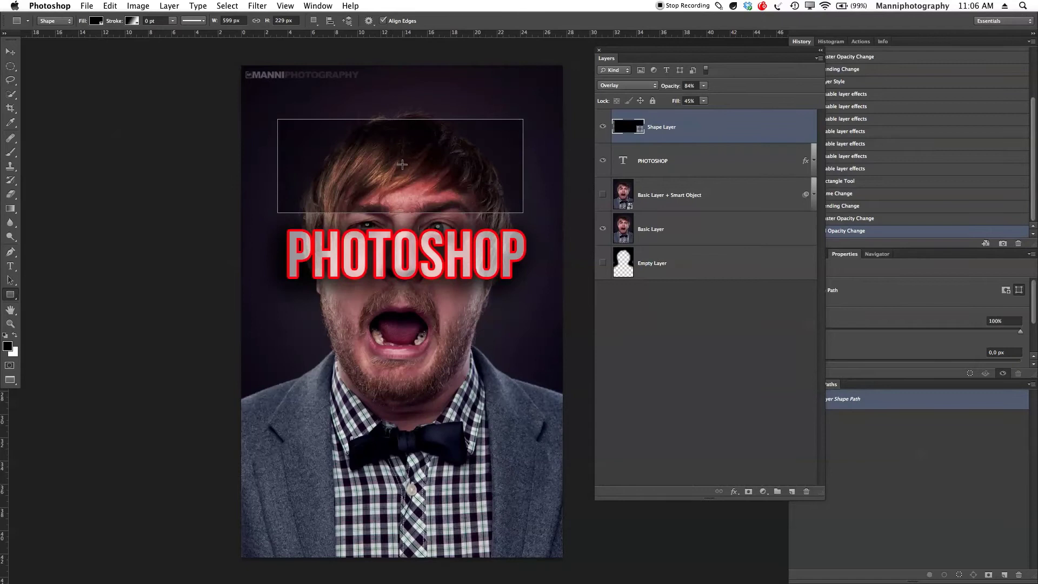
Move the rectangle down over the PHOTOSHOP lettering and set its layer to Normal blending with 100% opacity and 100% fill.
click(11, 51)
drag(372, 180, 360, 258)
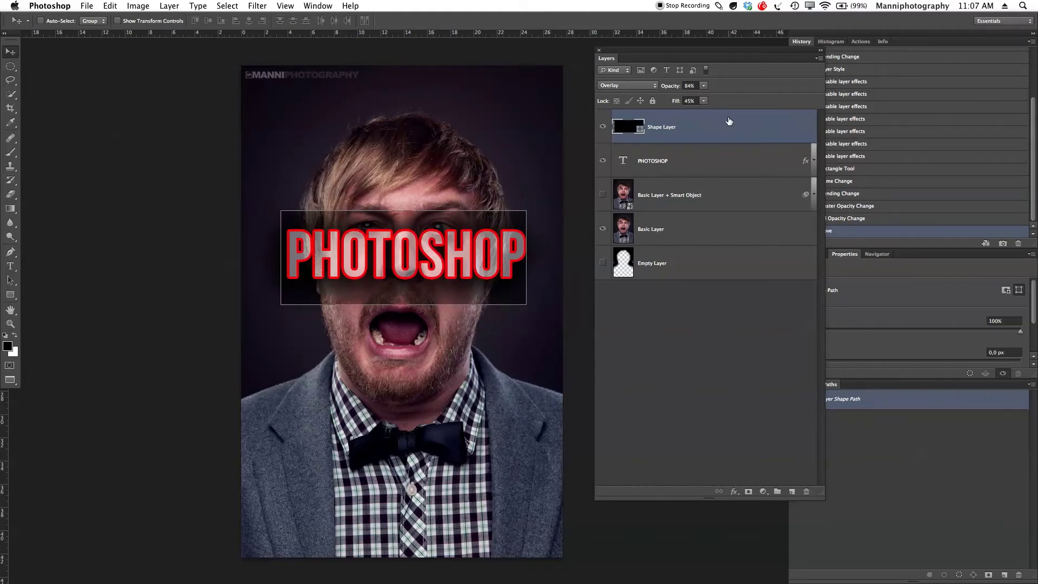
click(656, 86)
click(630, 8)
drag(673, 87, 823, 108)
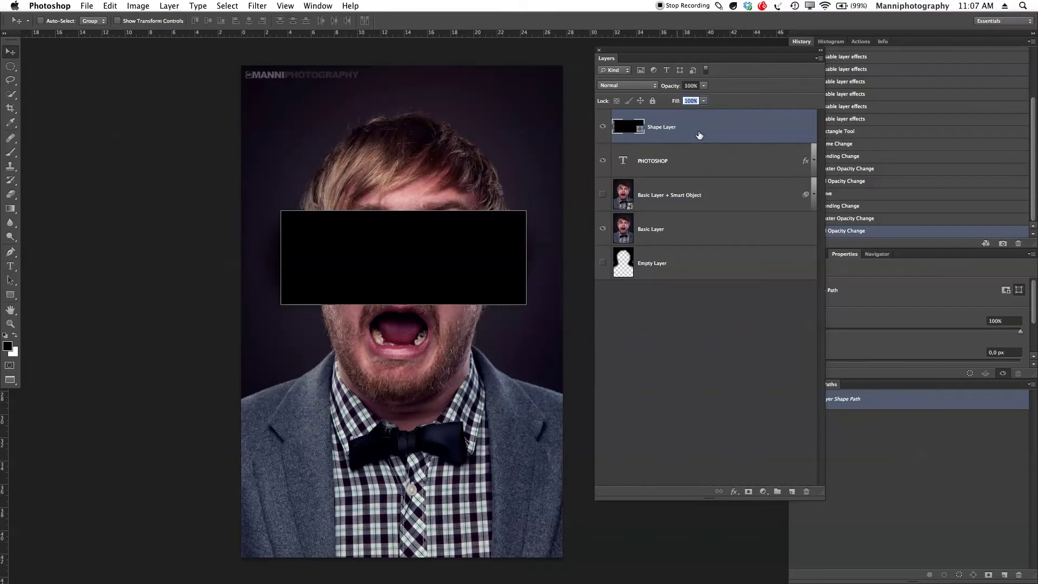
Place the Shape Layer directly beneath the PHOTOSHOP text layer in the layer order.
drag(701, 132, 700, 176)
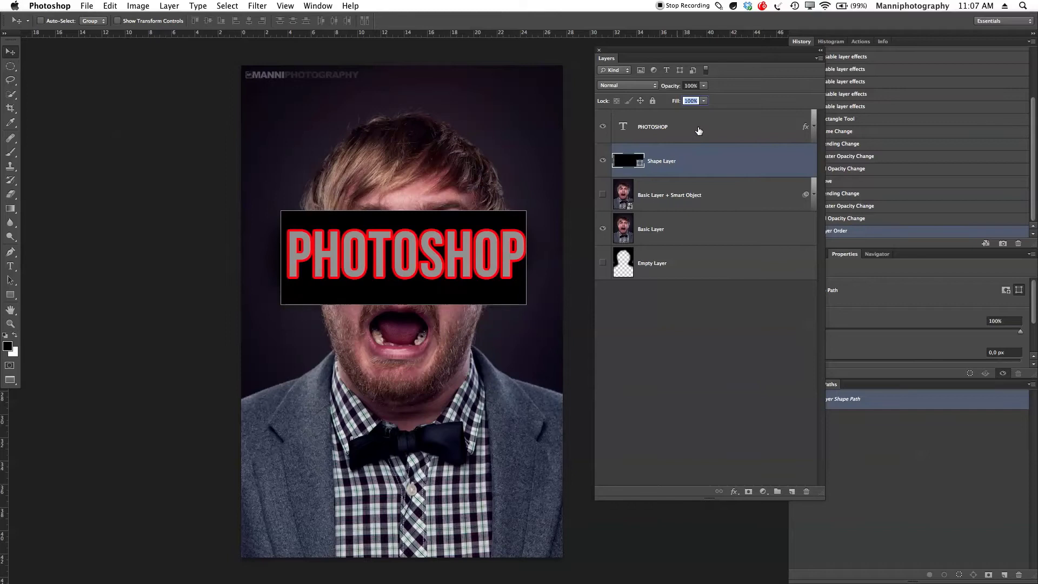
double_click(699, 131)
click(872, 223)
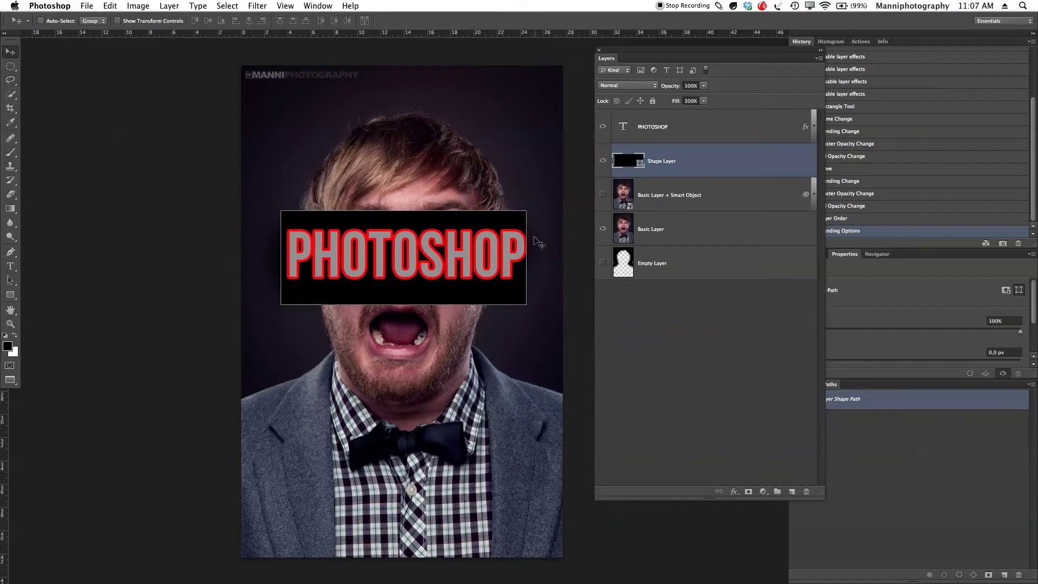
Free-transform the rectangle, stretching its right edge slightly past the end of the PHOTOSHOP lettering.
key(ctrl+t)
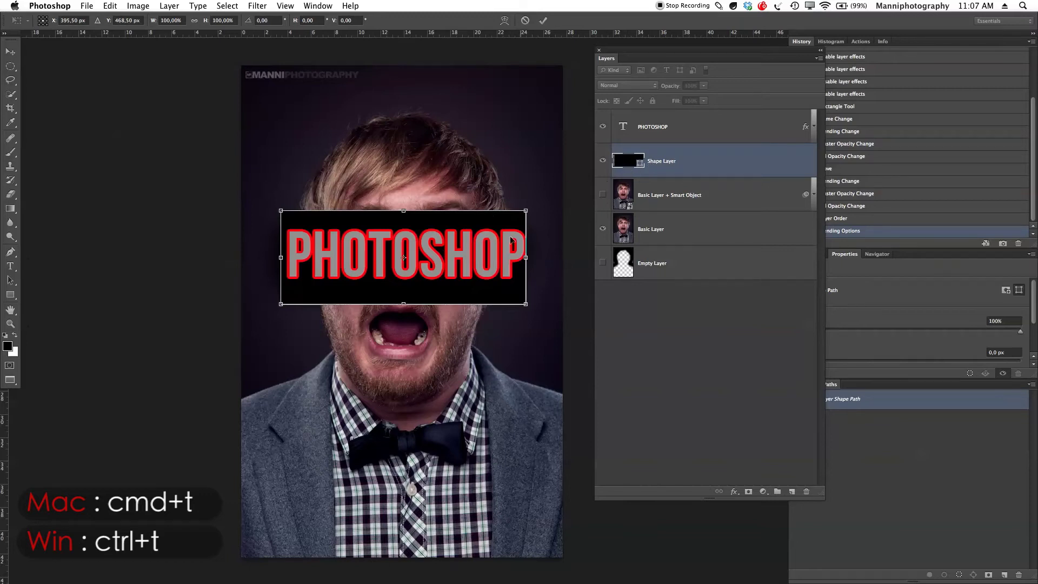
drag(526, 258, 541, 251)
click(543, 21)
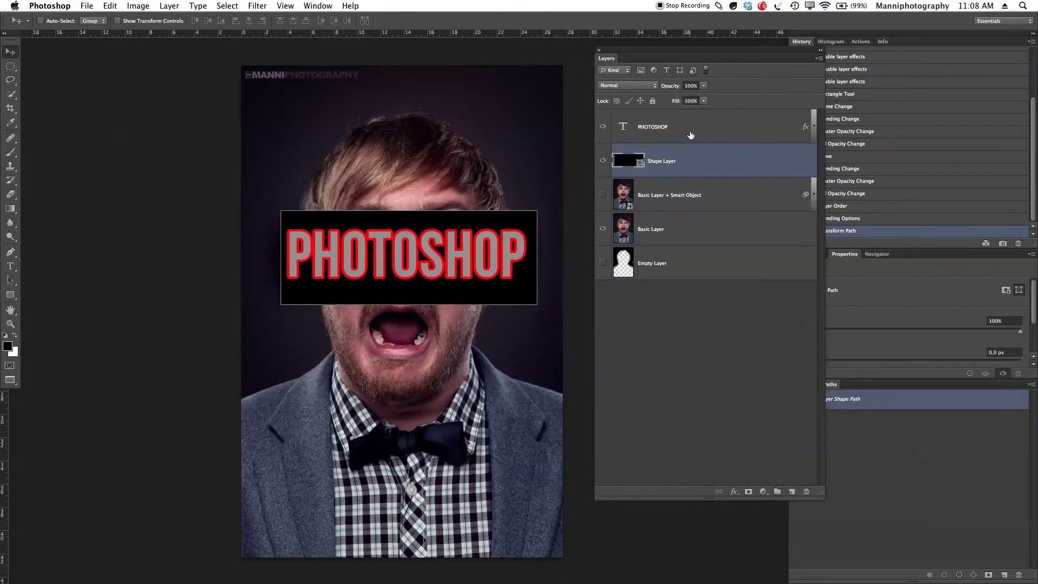
Add a linear black-to-white Gradient Overlay at 66% opacity to the Shape Layer and apply the layer style.
click(690, 134)
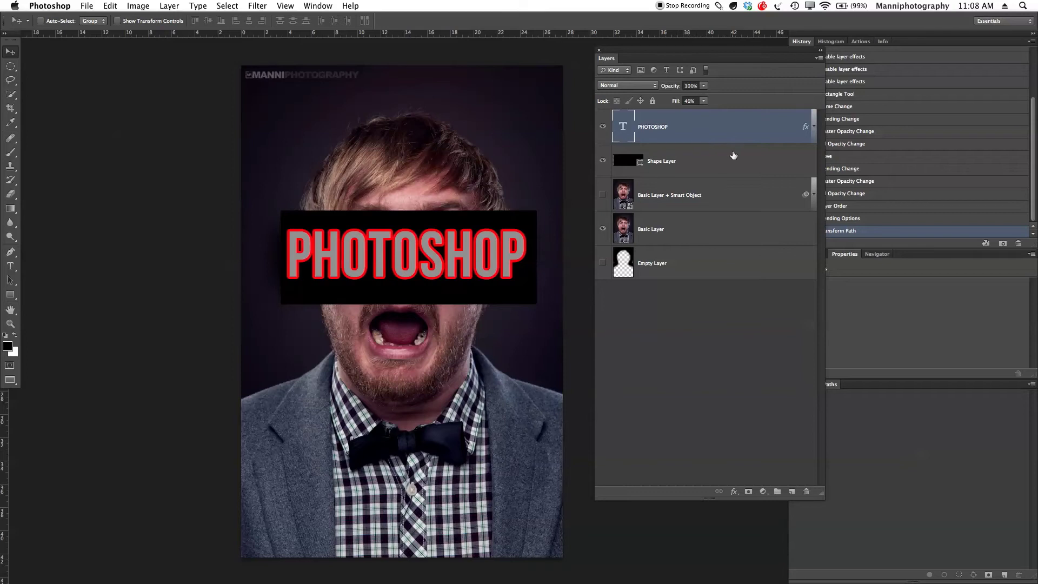
click(714, 162)
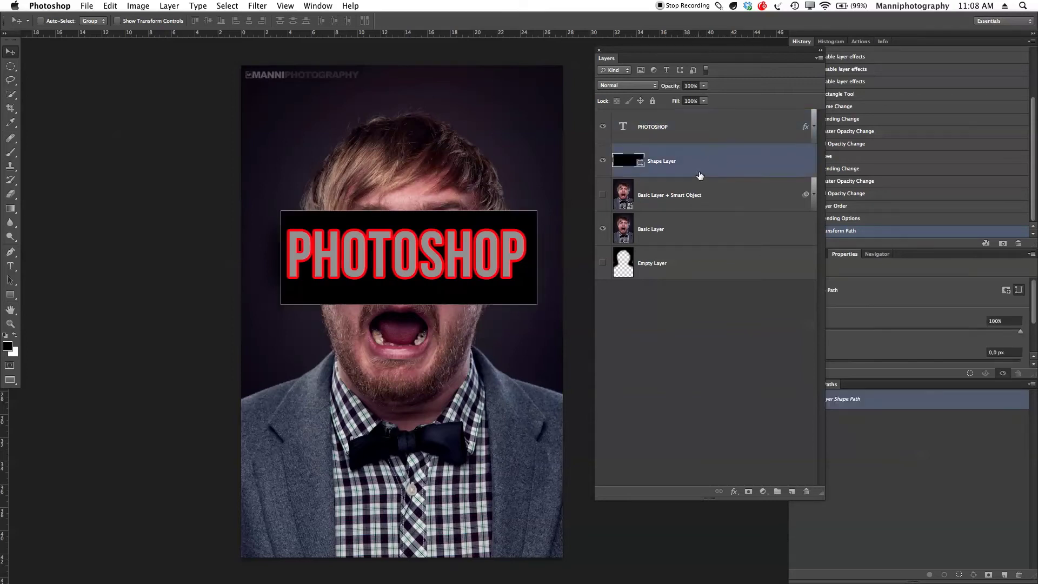
double_click(709, 166)
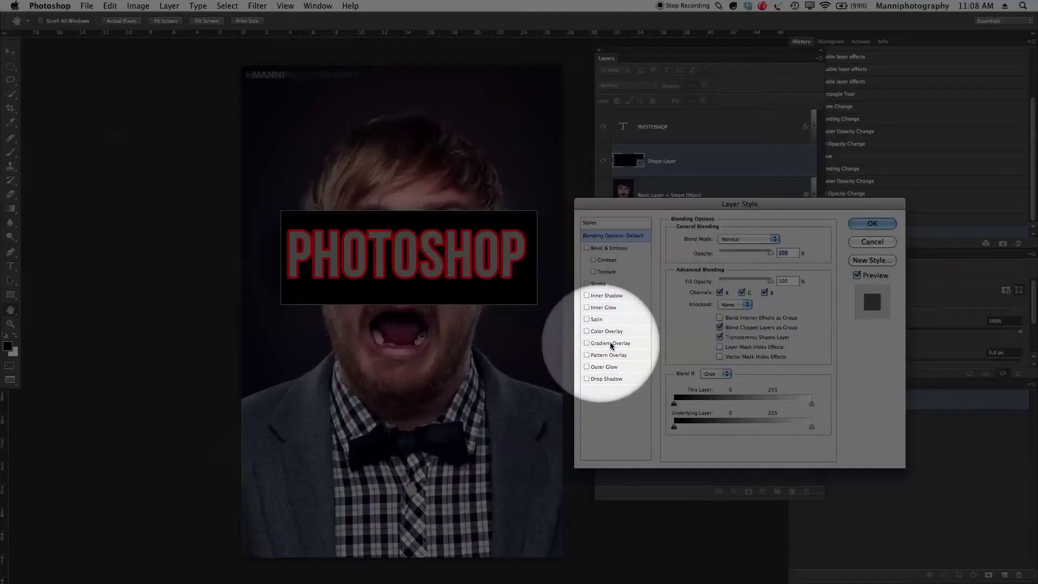
click(611, 344)
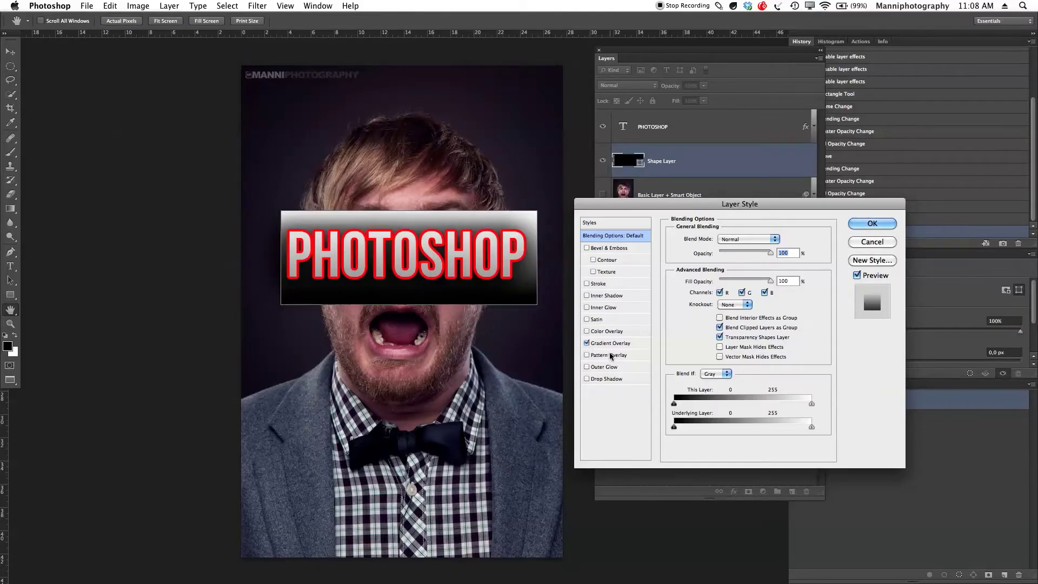
click(610, 344)
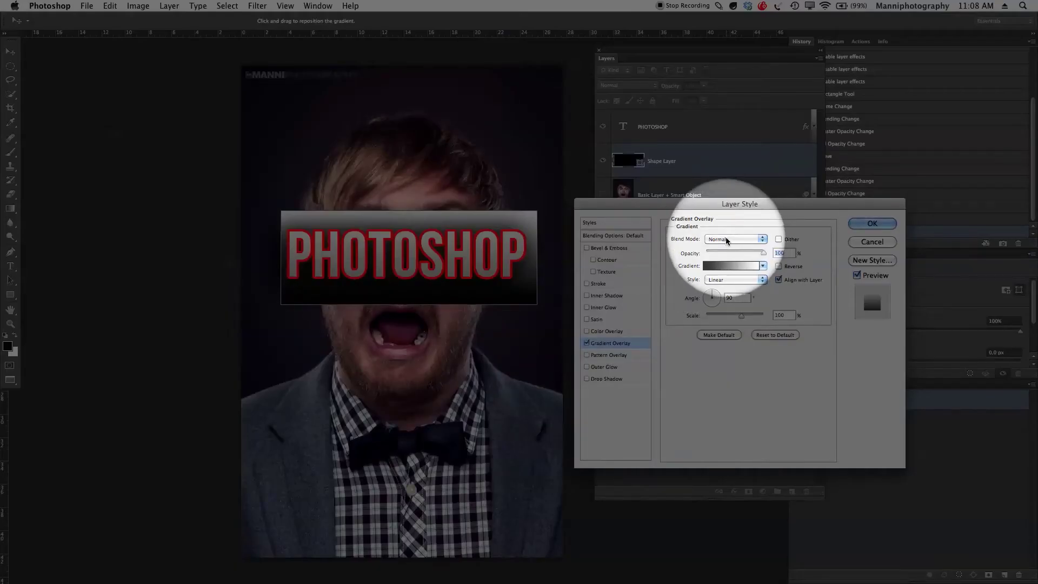
mouse_move(763, 252)
mouse_down()
mouse_move(730, 251)
mouse_move(744, 252)
mouse_up()
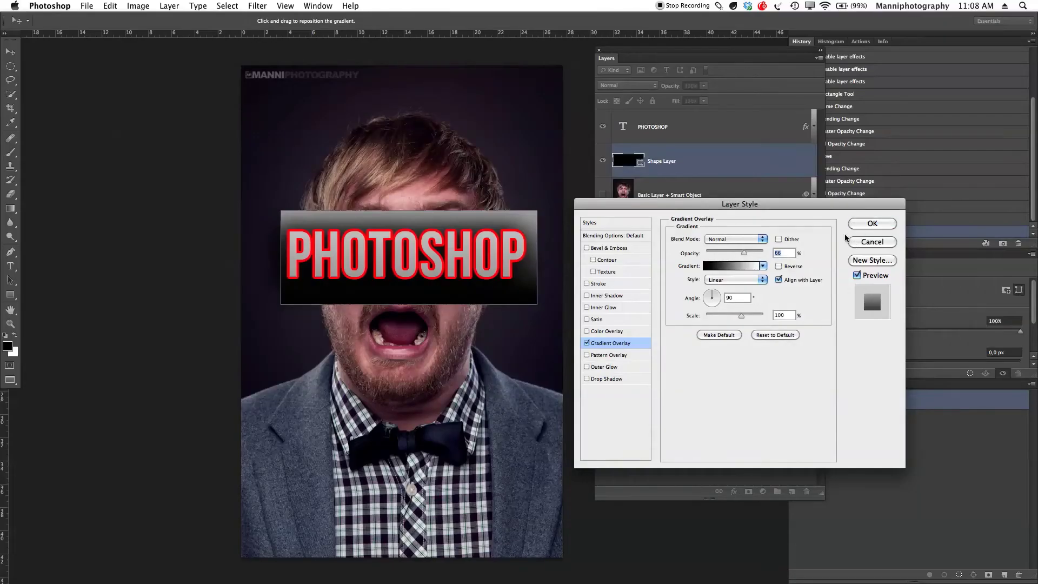
click(870, 224)
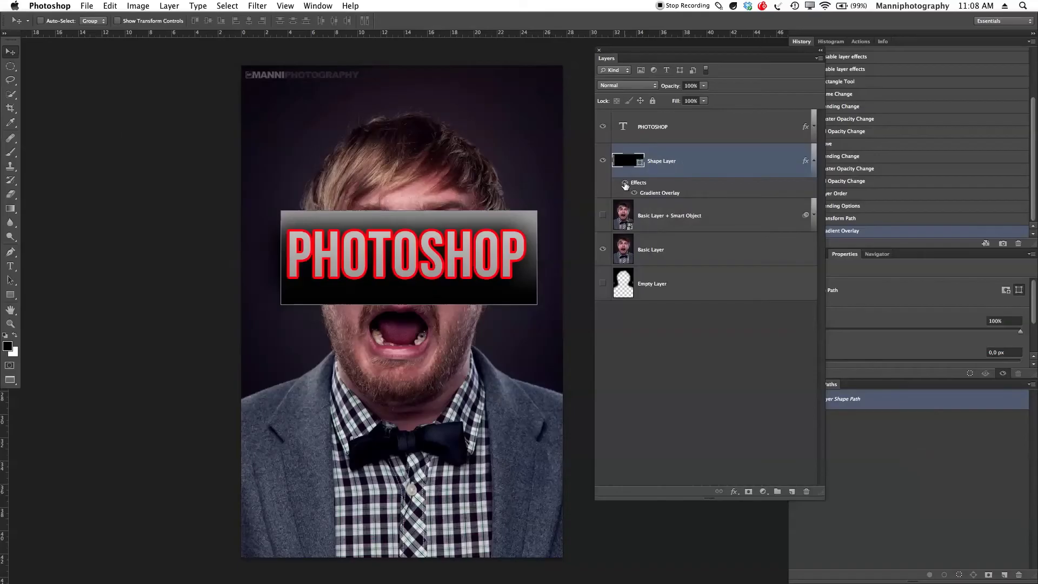
Compare the rectangle with and without its Gradient Overlay, leave the effect on, and collapse the layer's effects list.
click(625, 184)
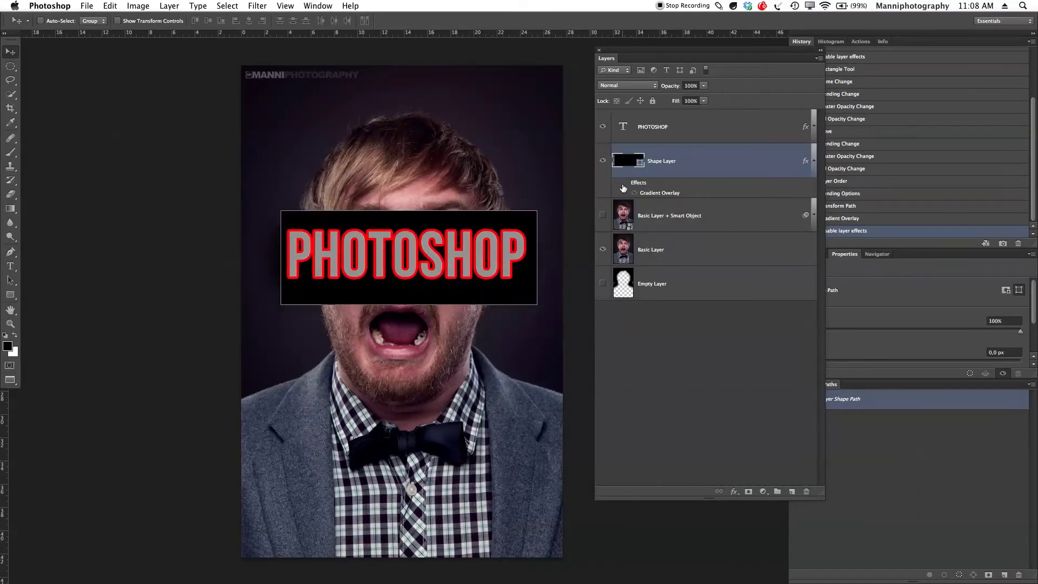
click(625, 183)
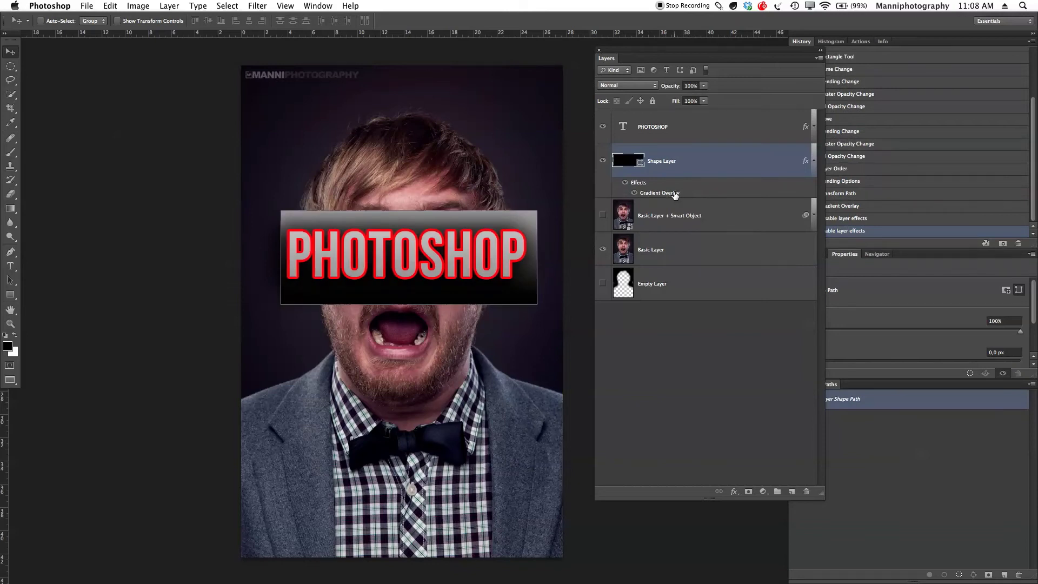
click(635, 194)
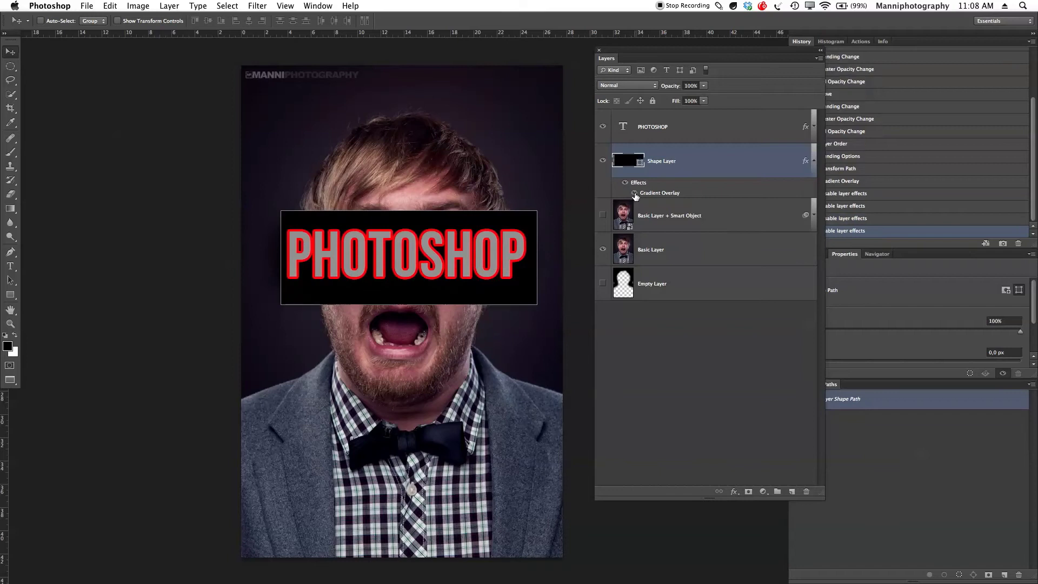
click(635, 194)
click(814, 164)
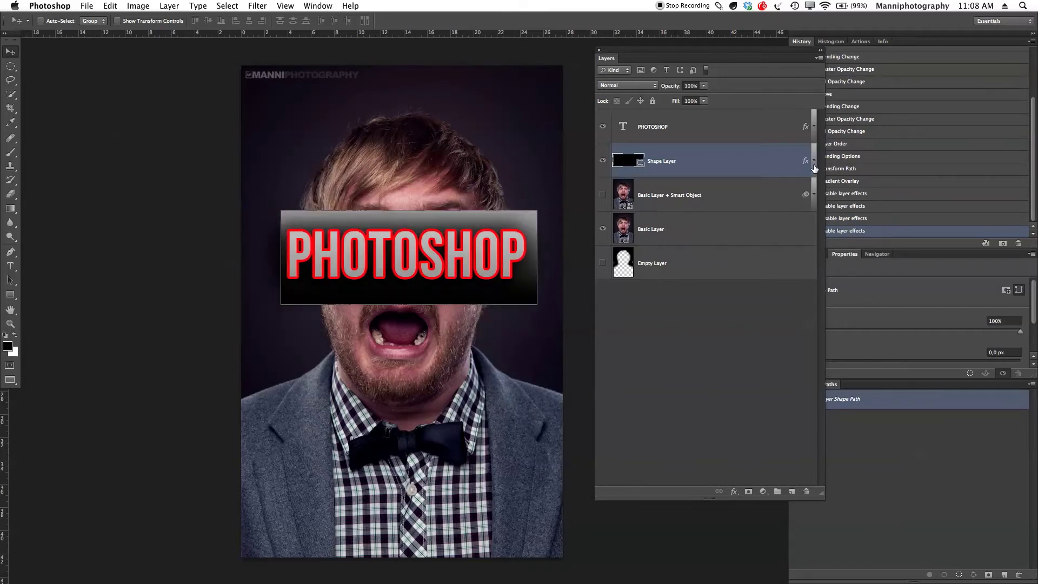
Bring Basic Layer to the top of the layer stack and shift the floating layer list off the History list.
click(704, 132)
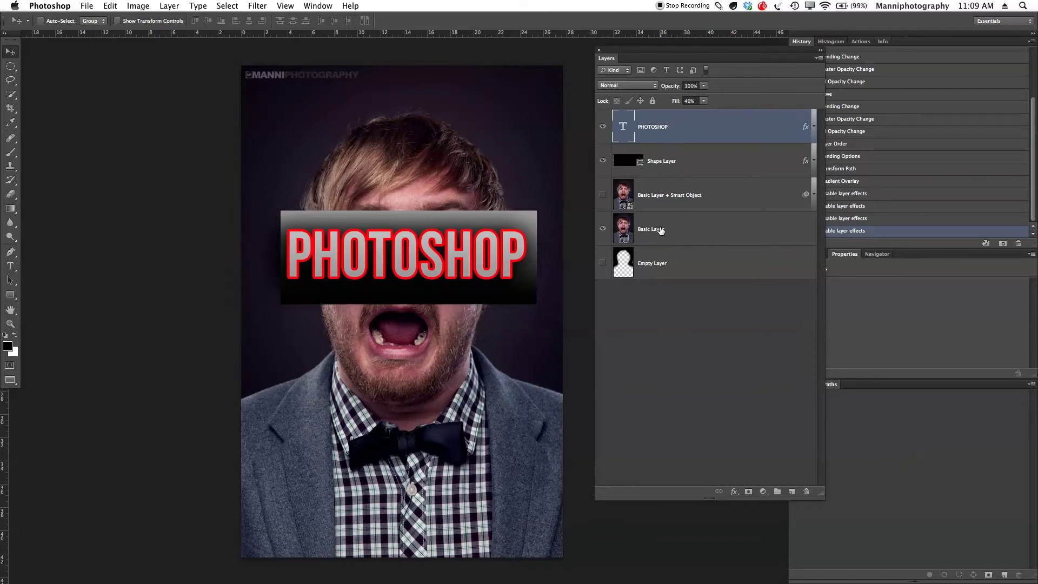
drag(662, 231, 654, 111)
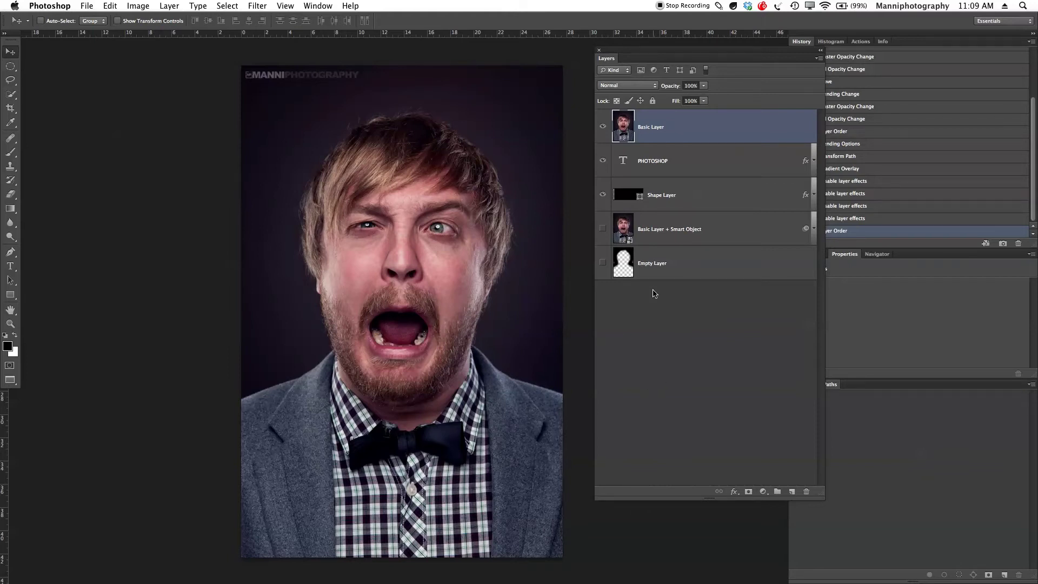
drag(681, 54, 638, 53)
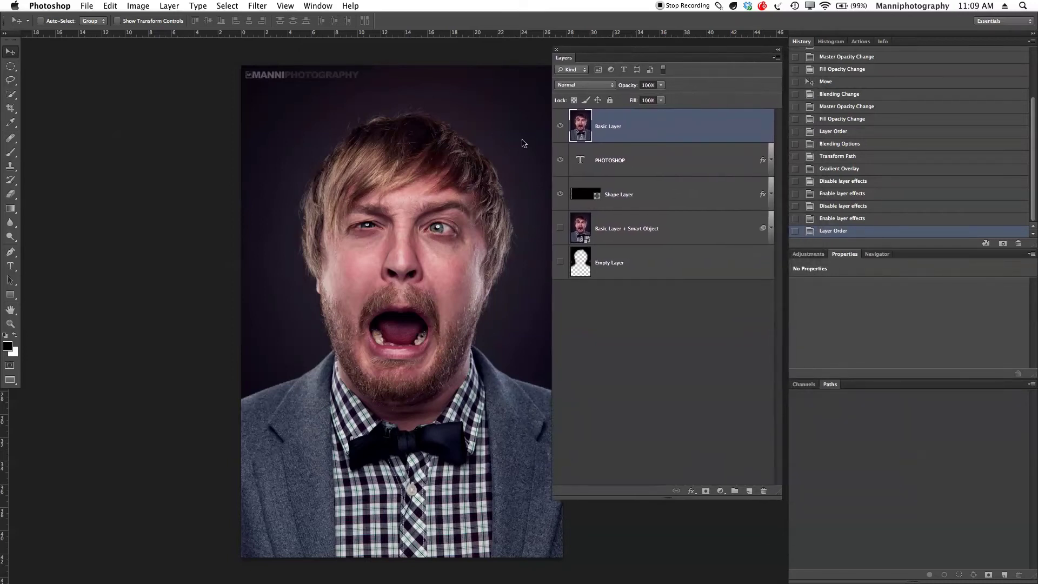
Add a Levels adjustment layer directly above Basic Layer.
scroll(382, 293, right, 5)
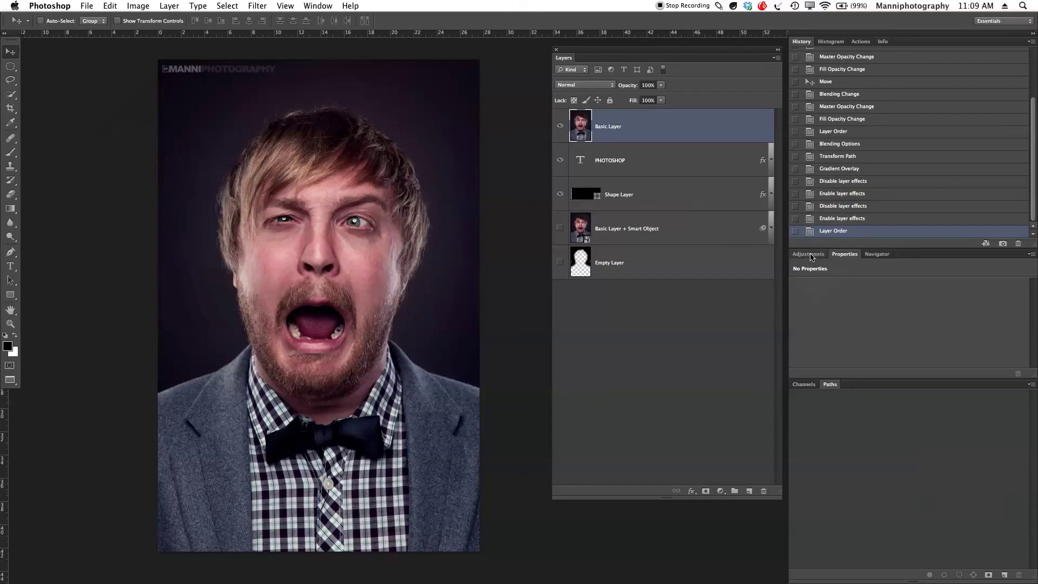
click(810, 255)
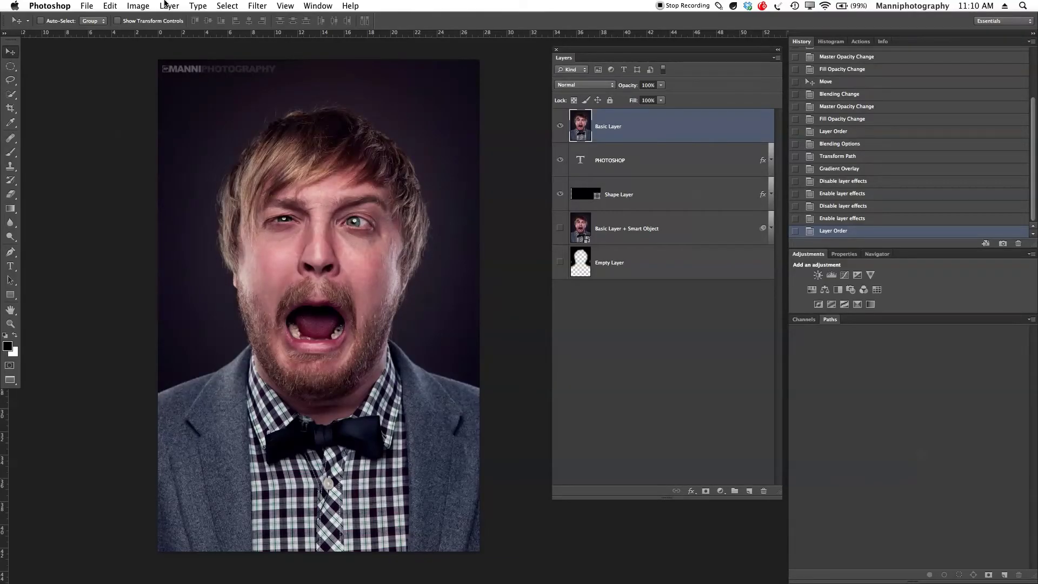
click(166, 5)
mouse_move(152, 5)
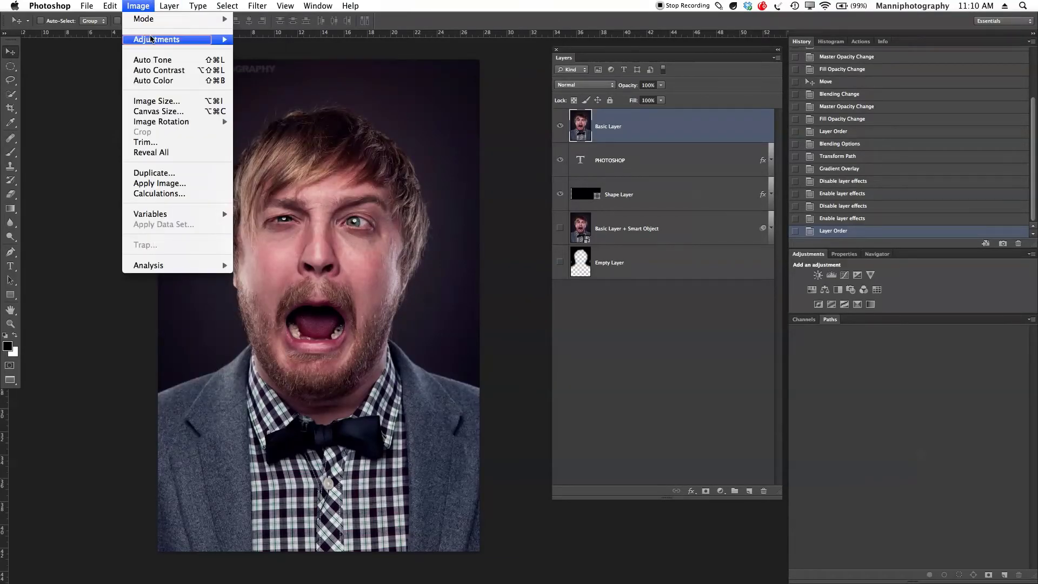
mouse_move(222, 40)
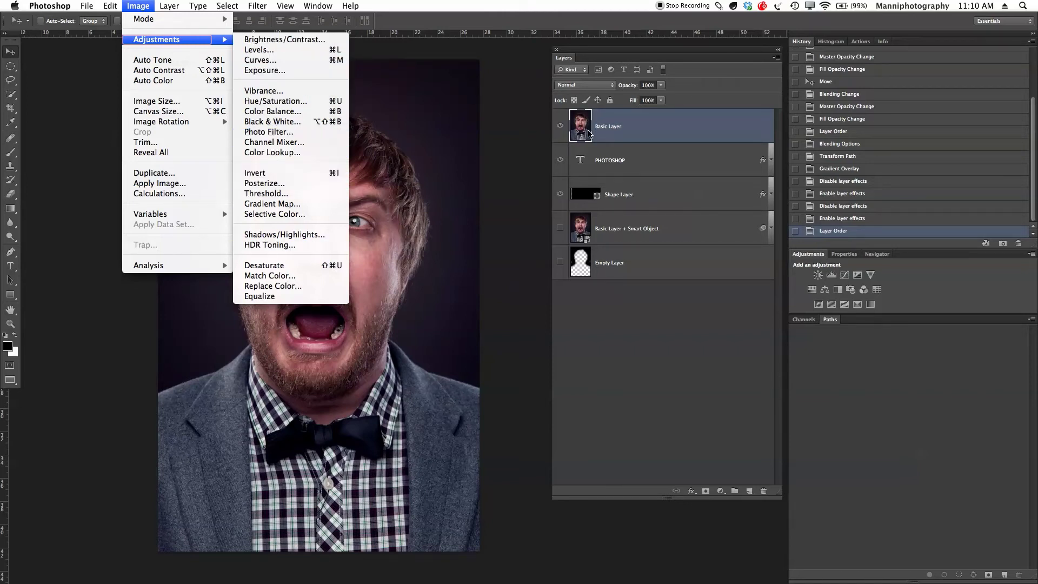
click(925, 292)
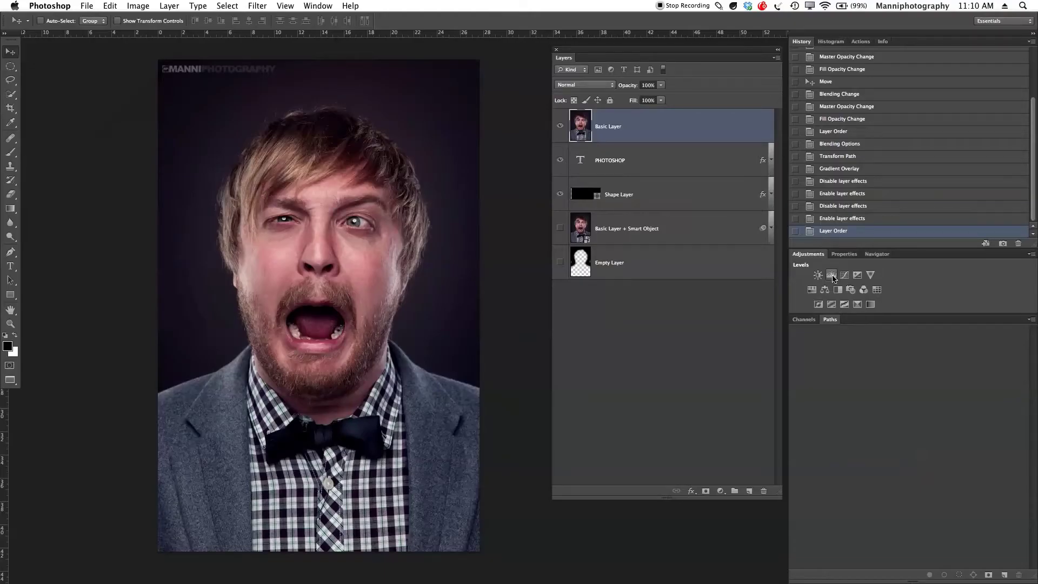
click(832, 276)
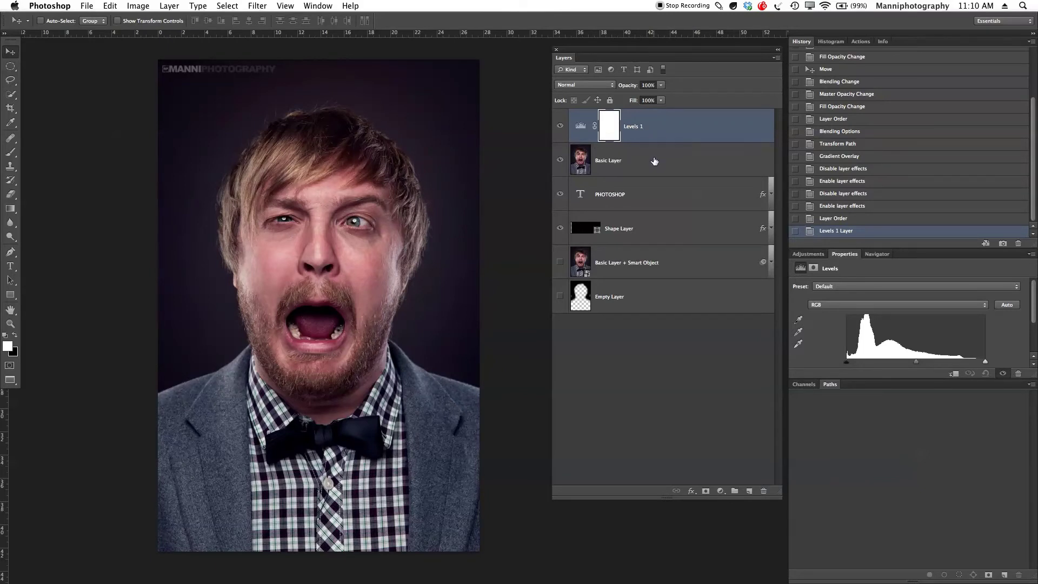
Apply a Levels adjustment directly to the pixels of Basic Layer, brightening its midtones.
click(644, 162)
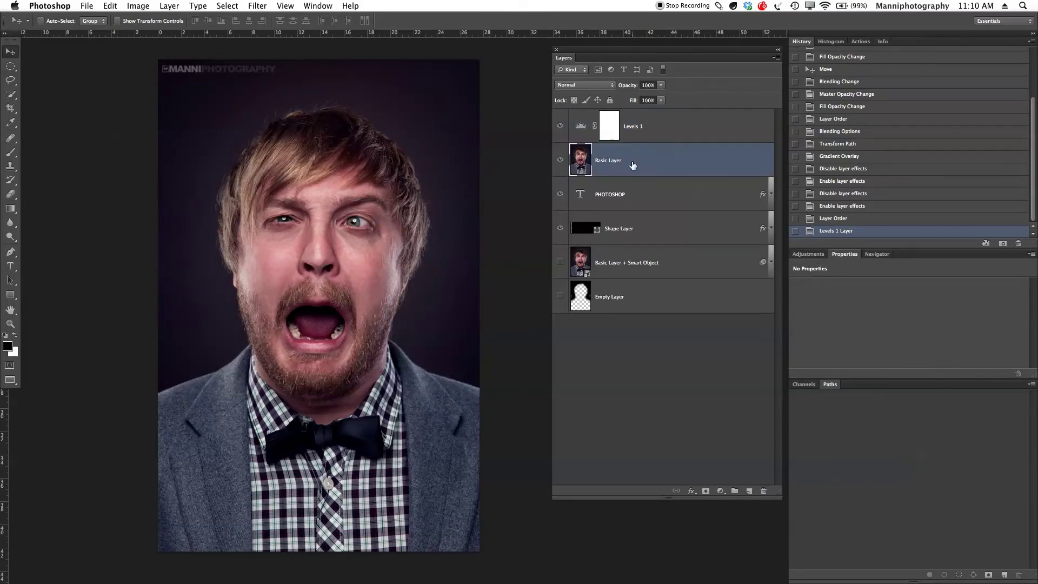
click(176, 5)
mouse_move(138, 5)
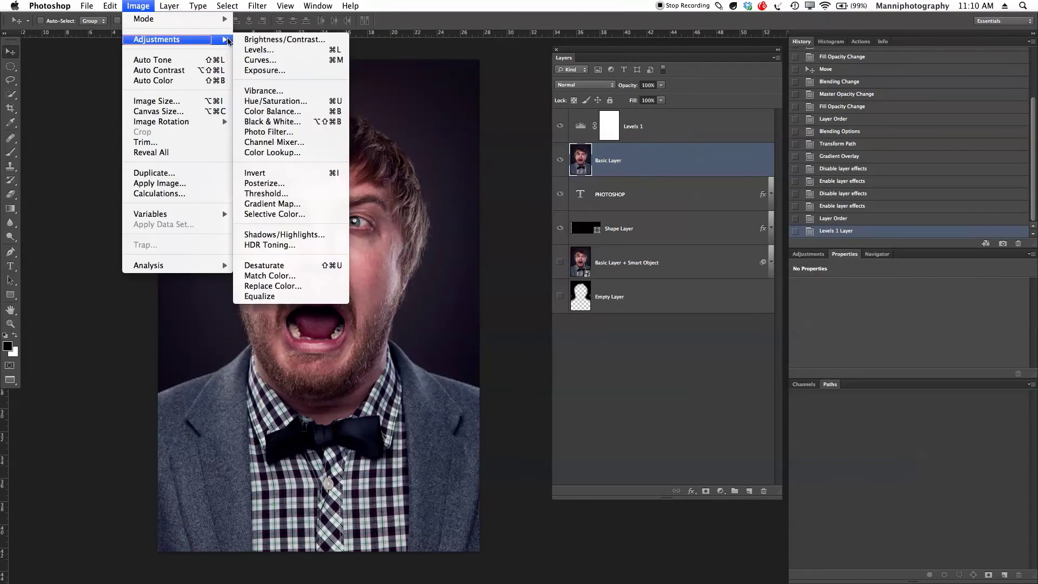
click(258, 49)
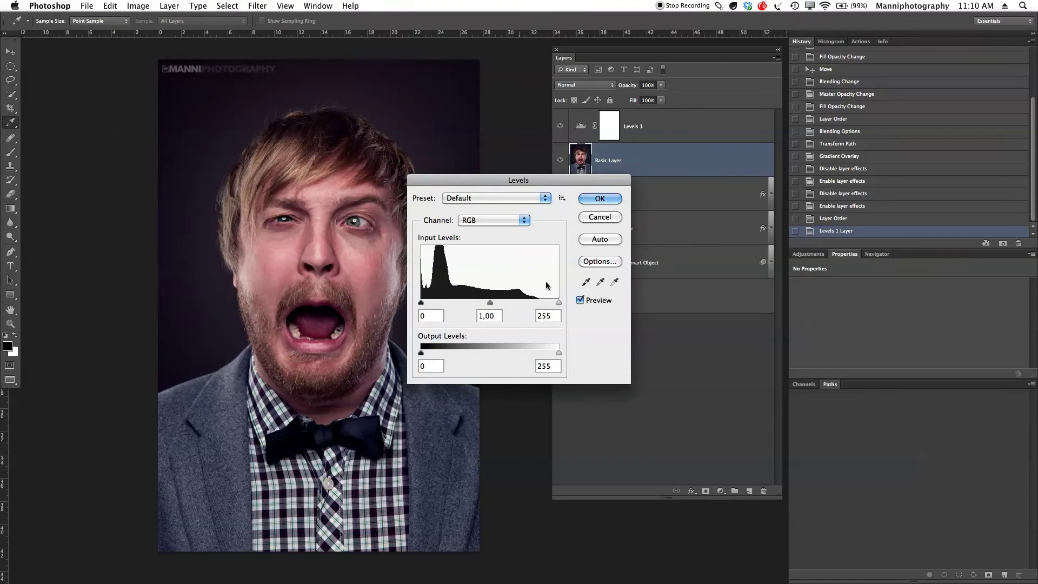
drag(490, 304, 474, 304)
click(600, 199)
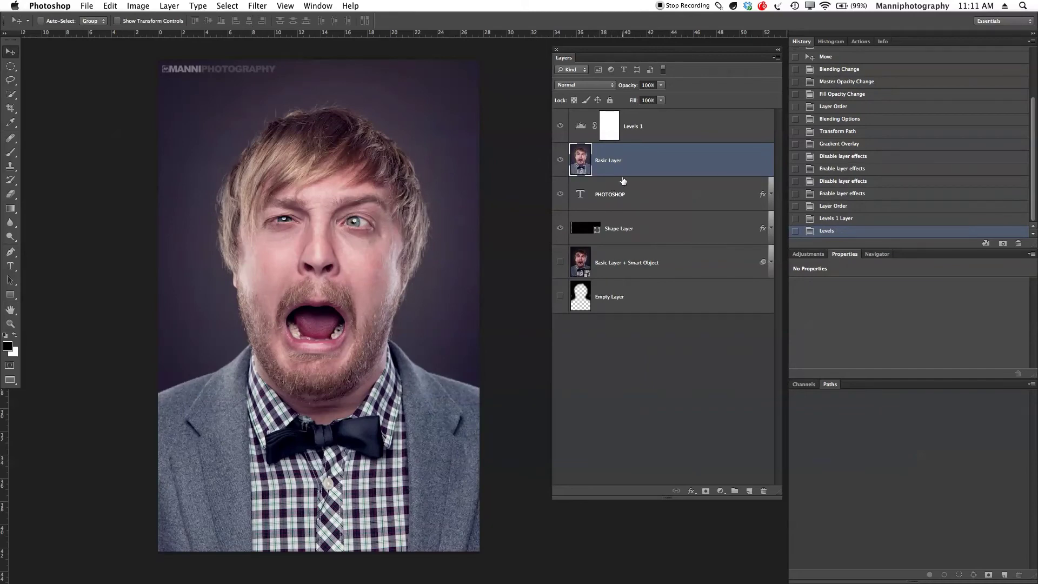
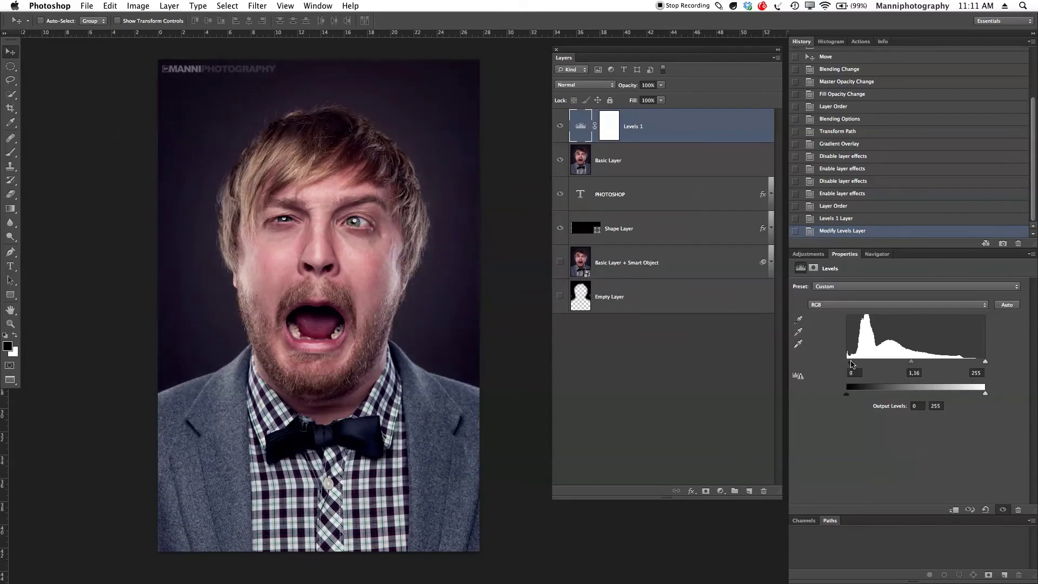
Set the Levels 1 input levels to 11, 1.16 and 237, and compare the portrait with and without the adjustment.
drag(985, 364, 978, 365)
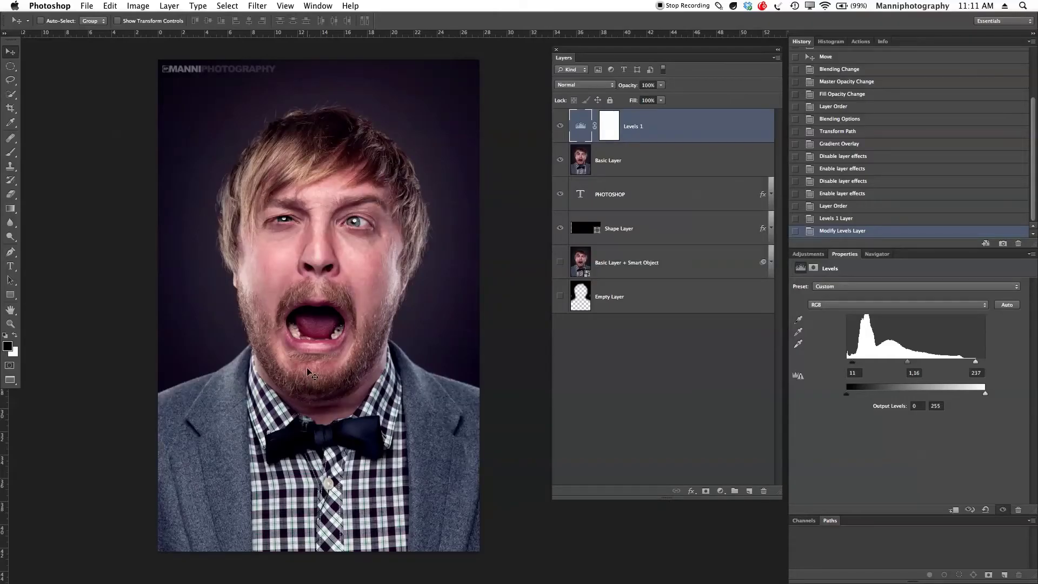
click(559, 126)
click(561, 127)
click(560, 127)
click(560, 128)
click(560, 127)
Blend the Levels 1 adjustment layer in Overlay mode at 31% opacity and compare the portrait with and without it.
click(611, 87)
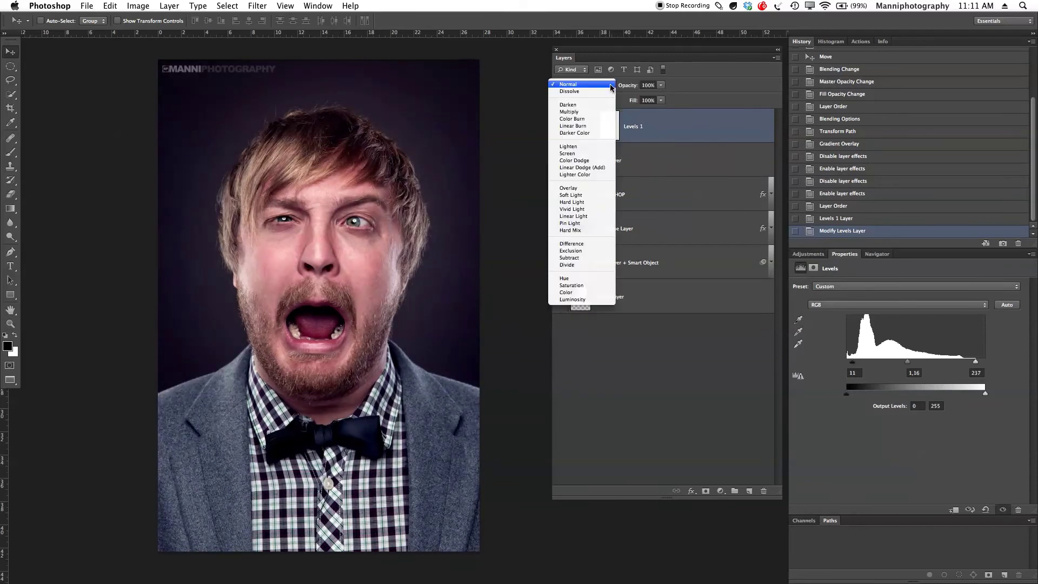
click(569, 187)
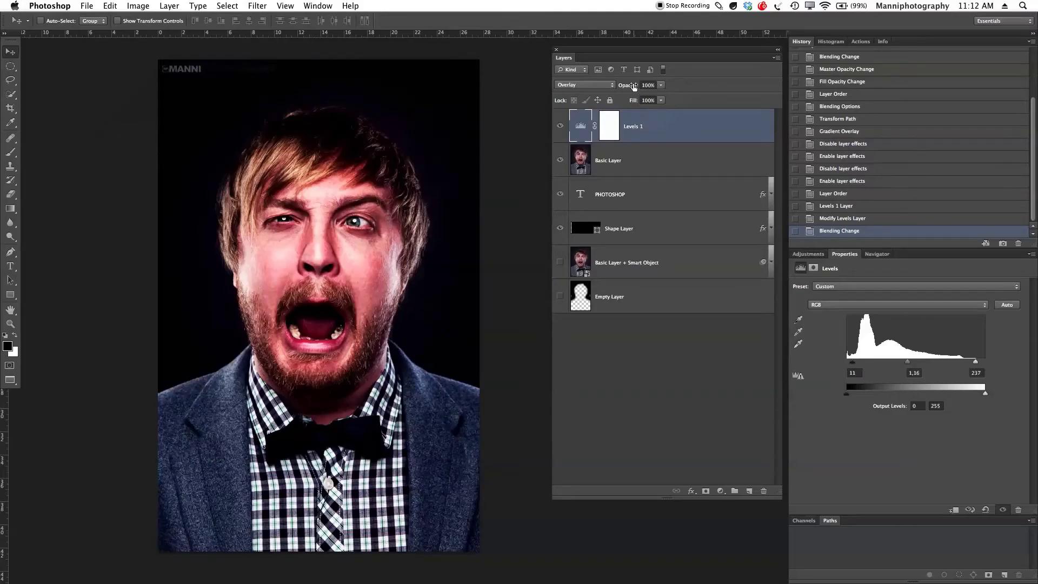
drag(634, 86, 599, 88)
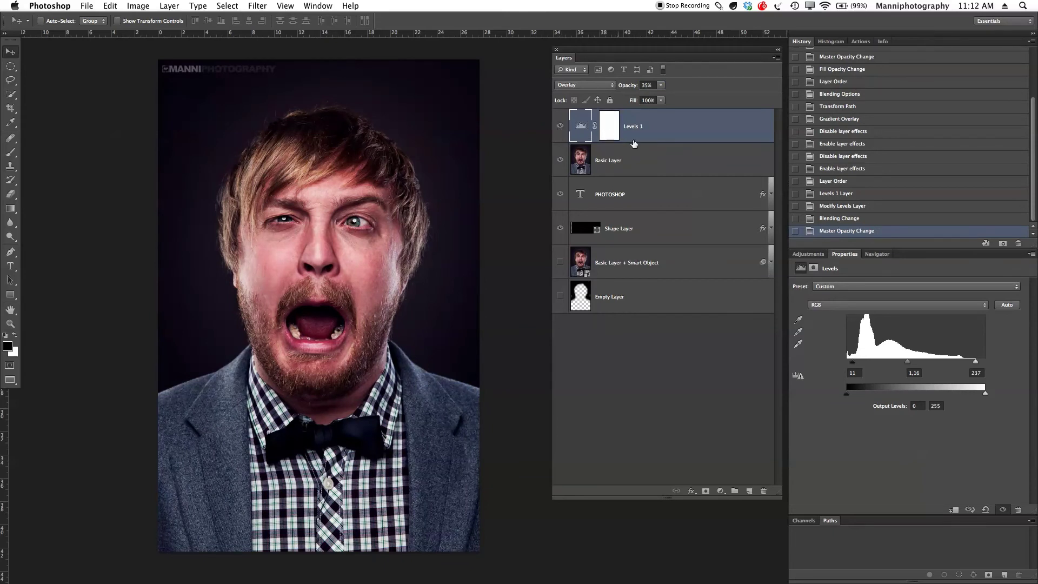
click(560, 127)
click(561, 127)
click(663, 138)
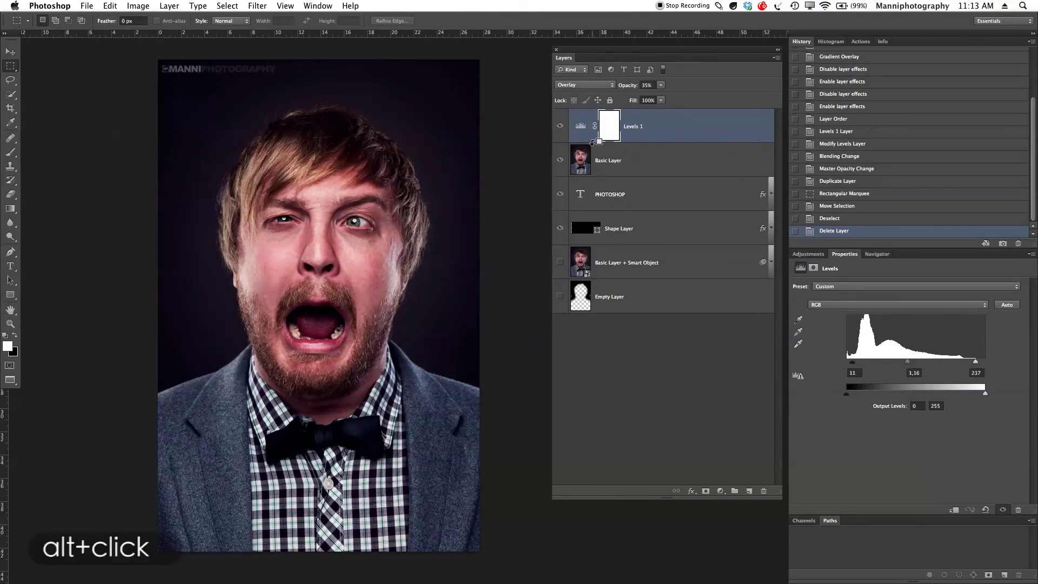
Clip the Levels 1 adjustment layer to Basic Layer with a clipping mask.
alt+click(593, 141)
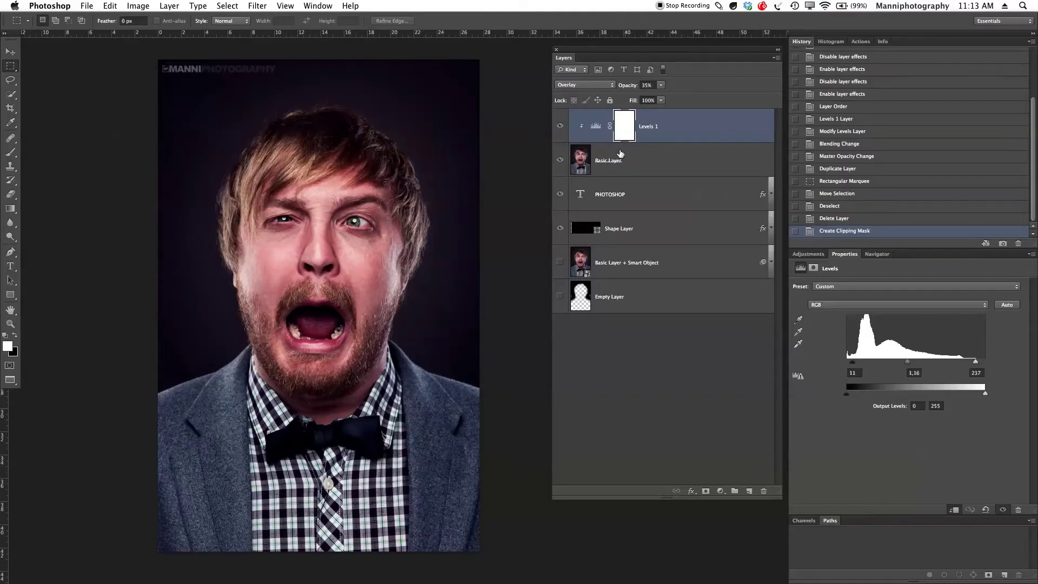
click(654, 161)
click(673, 131)
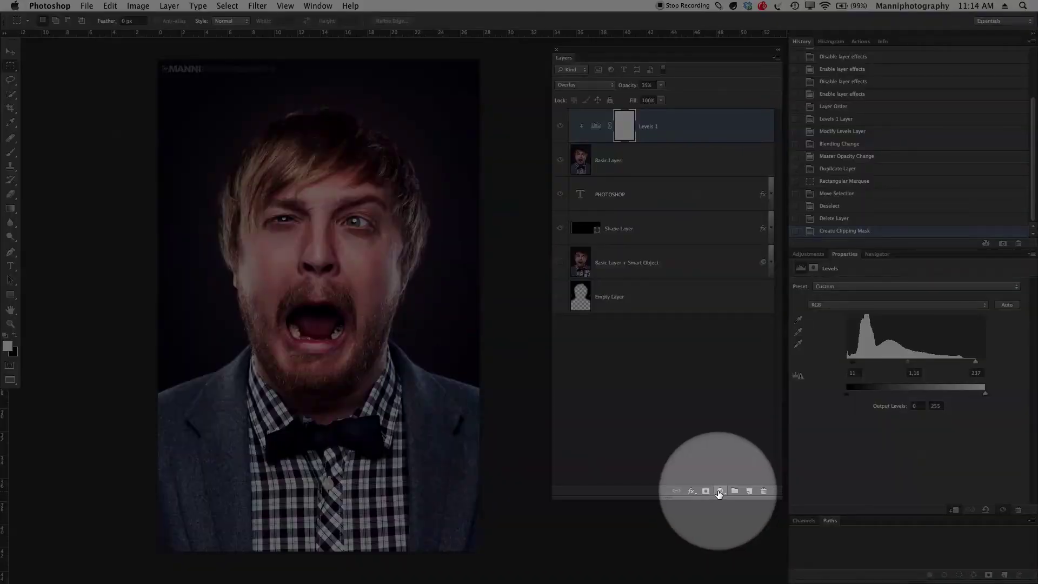
Add a Hue/Saturation adjustment layer above Levels 1 and set its saturation to -41.
click(720, 491)
scroll(737, 557, down, 3)
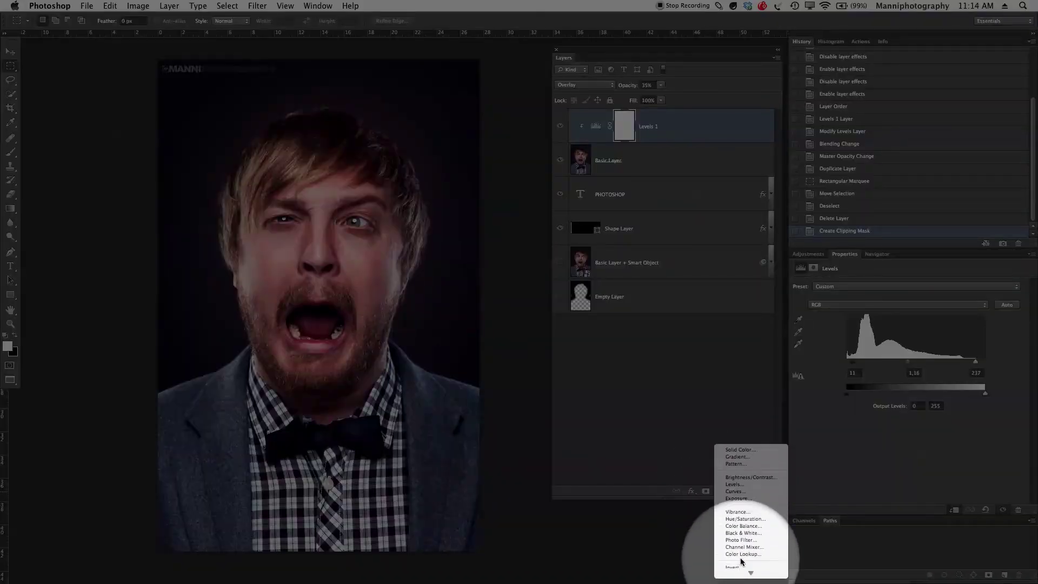
click(740, 519)
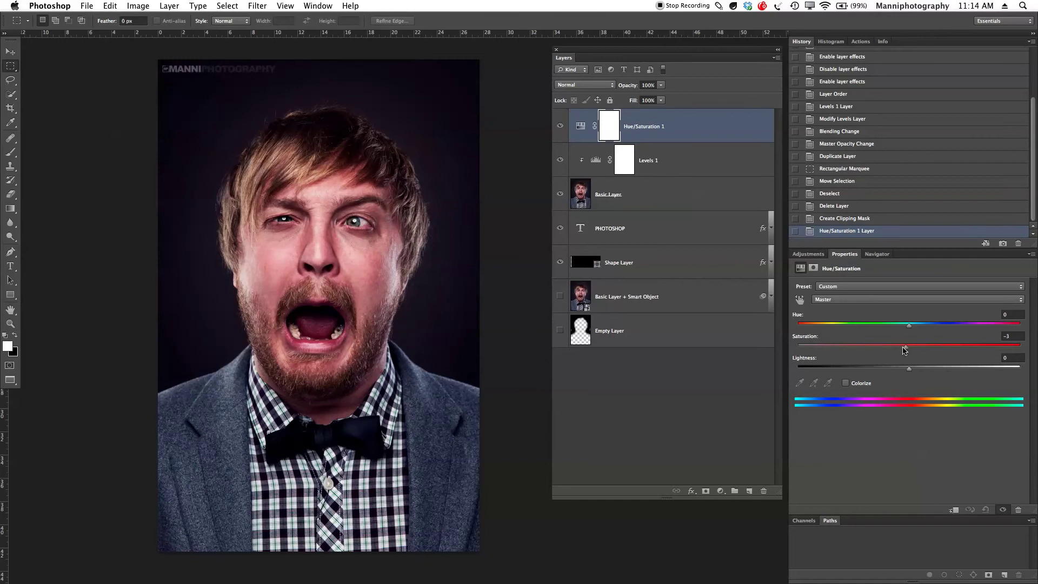
drag(903, 350, 863, 356)
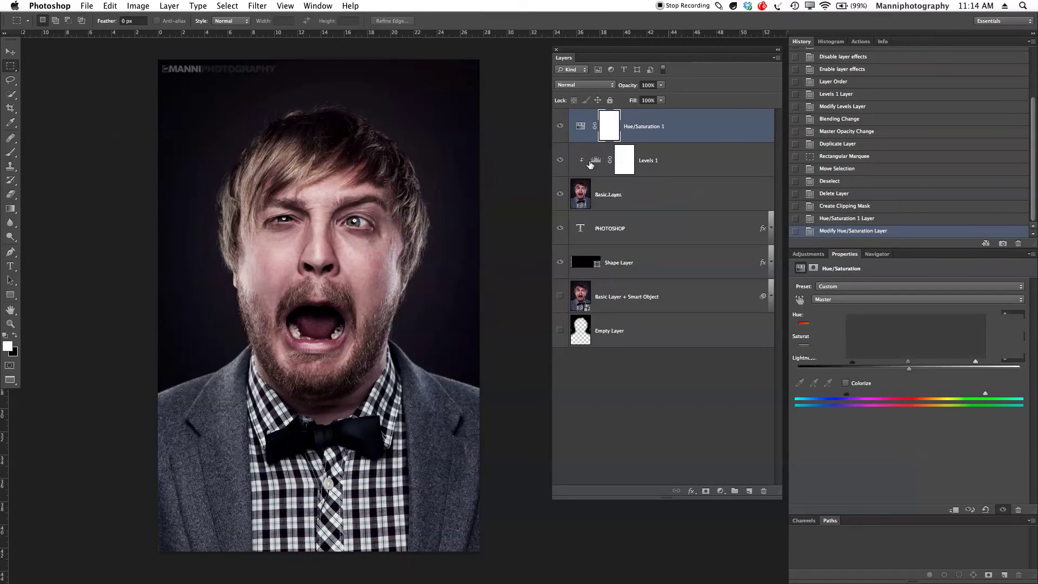
Hide Levels 1, Basic Layer, the PHOTOSHOP text and the Shape Layer, and show Basic Layer + Smart Object.
click(572, 160)
click(560, 160)
click(561, 195)
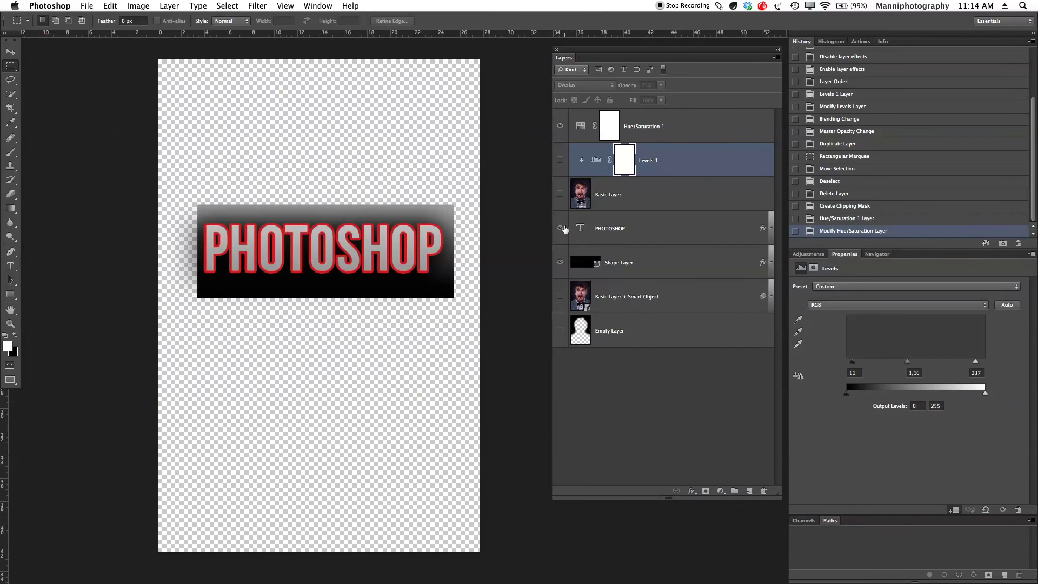
click(560, 229)
click(560, 263)
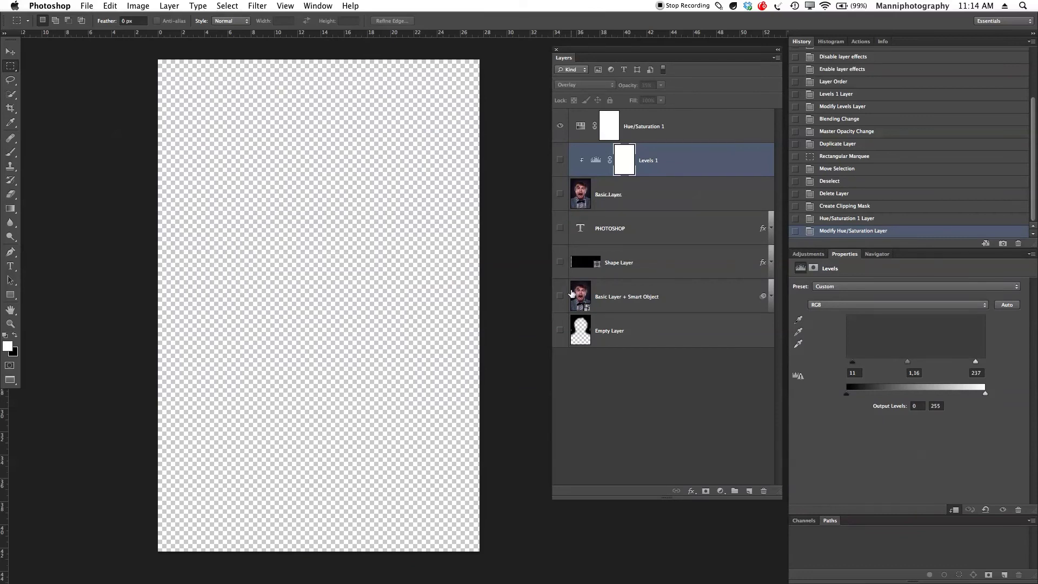
click(673, 306)
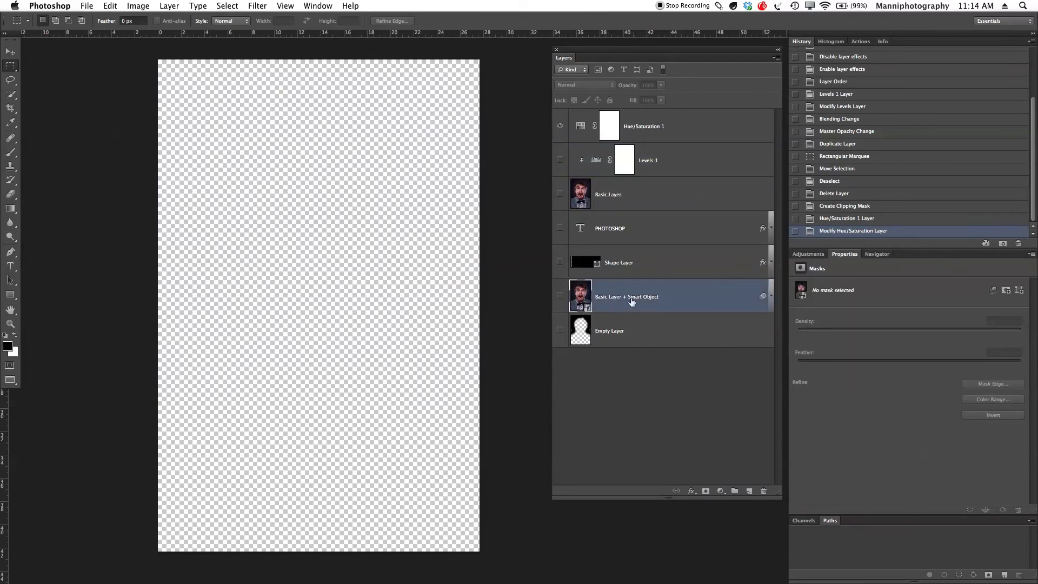
click(560, 298)
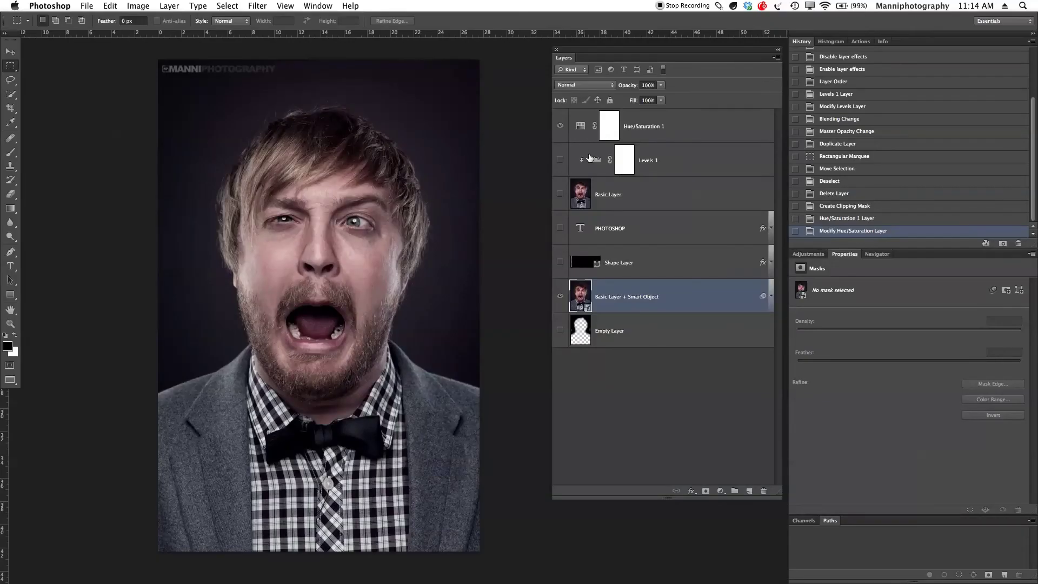
Clip Hue/Saturation 1 to Basic Layer, show Basic Layer and Levels 1 again, and hide Basic Layer + Smart Object.
click(610, 133)
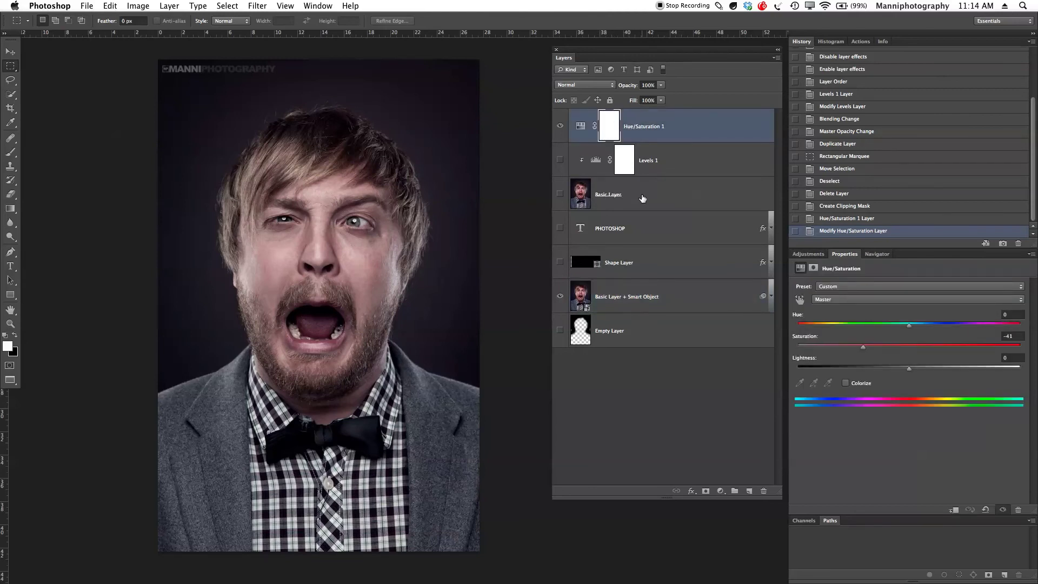
alt+click(590, 143)
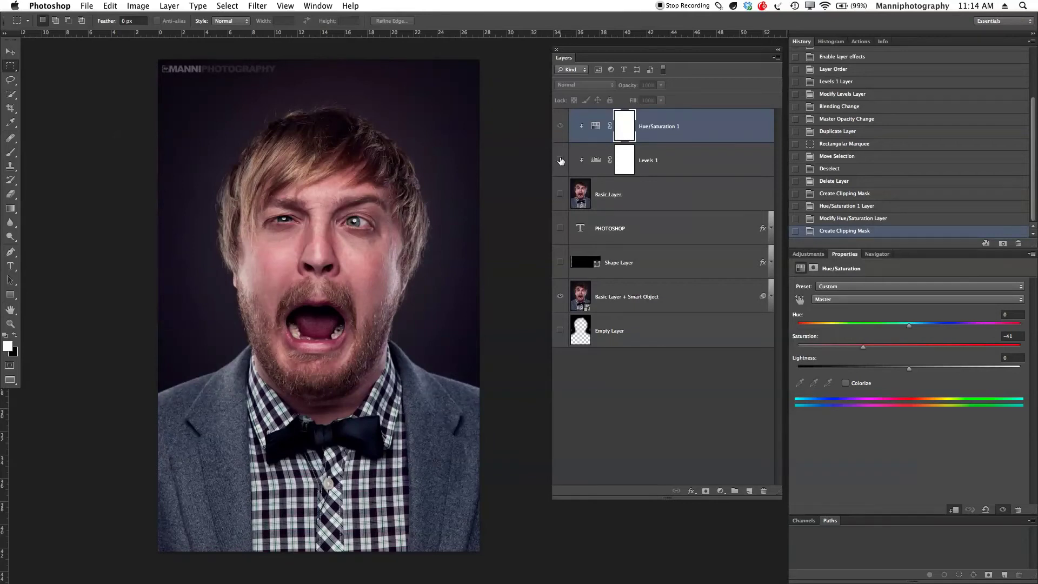
alt+click(562, 264)
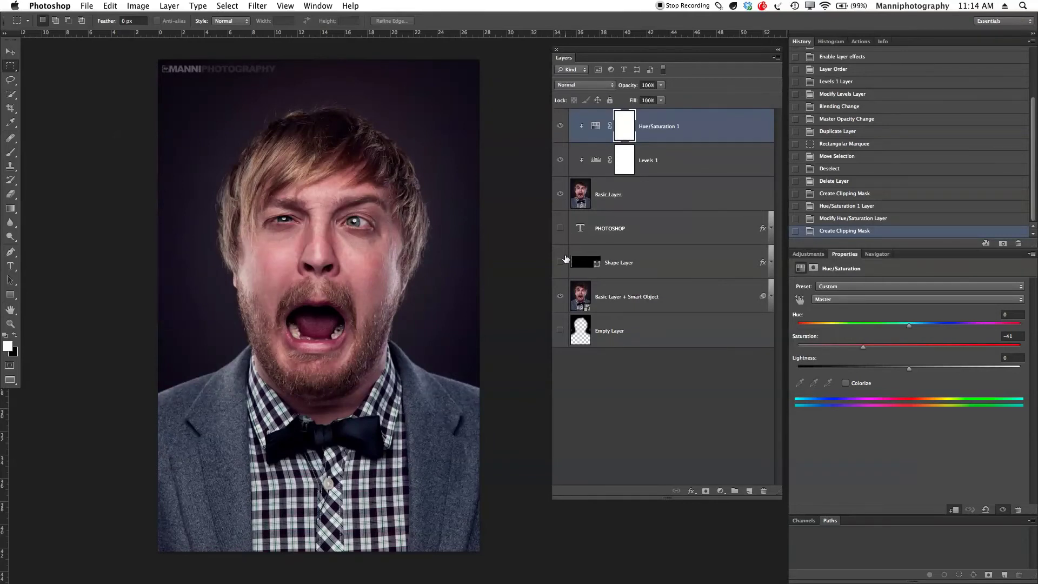
drag(560, 263, 567, 330)
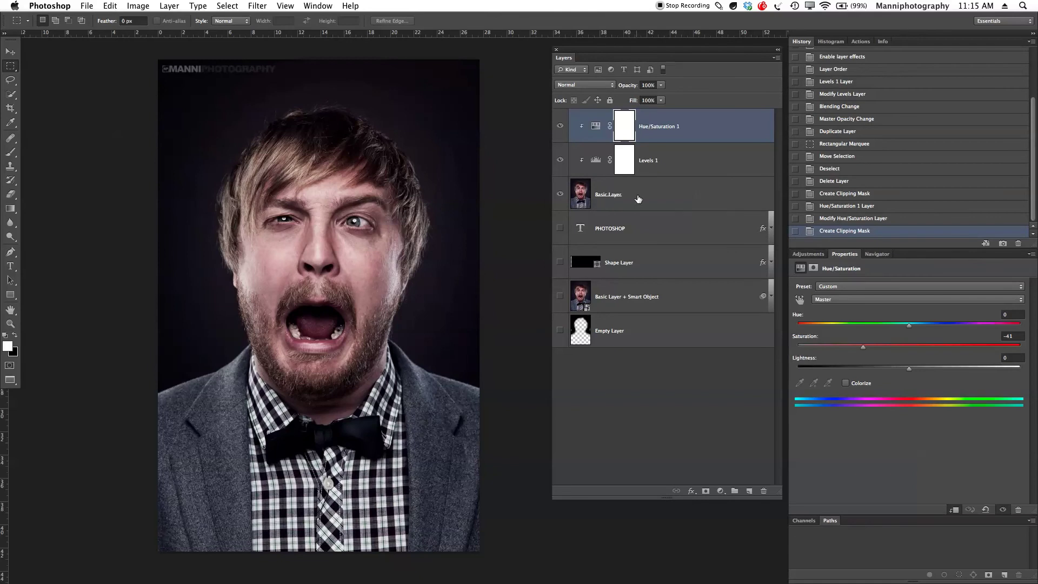
Duplicate Basic Layer and move the copy to the top of the layer stack.
click(621, 202)
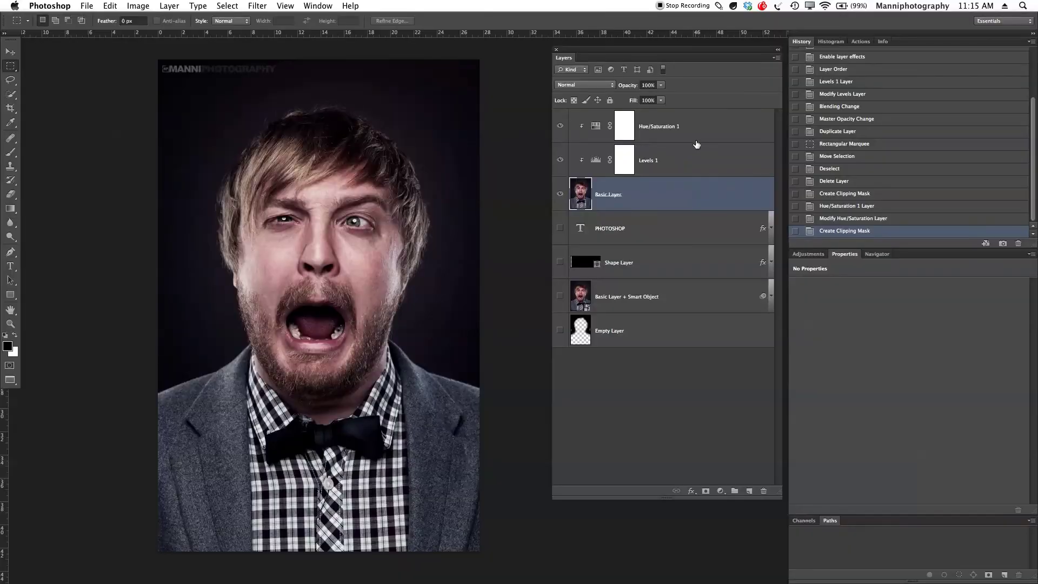
click(701, 131)
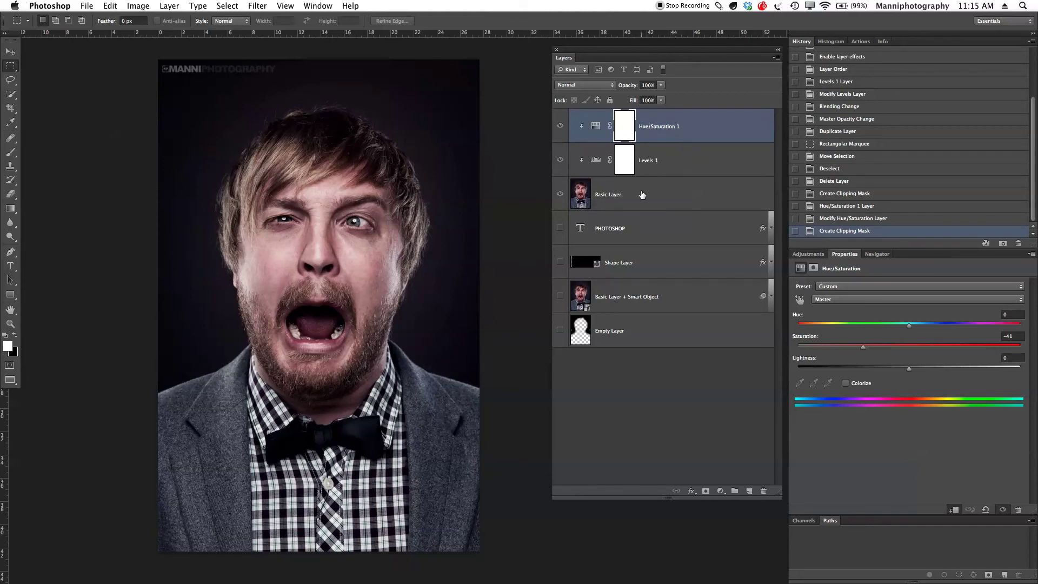
click(647, 206)
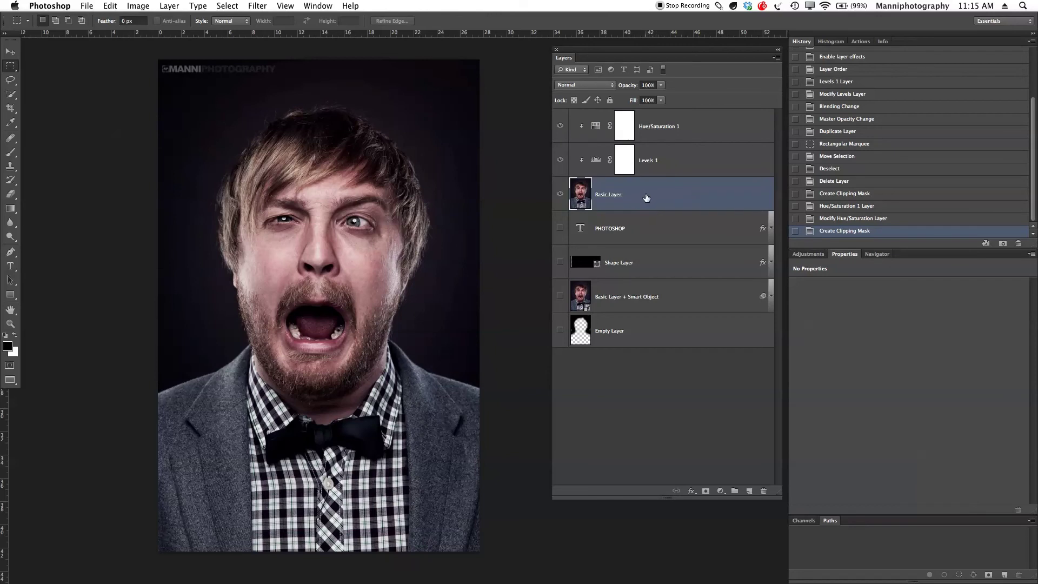
drag(584, 200, 749, 490)
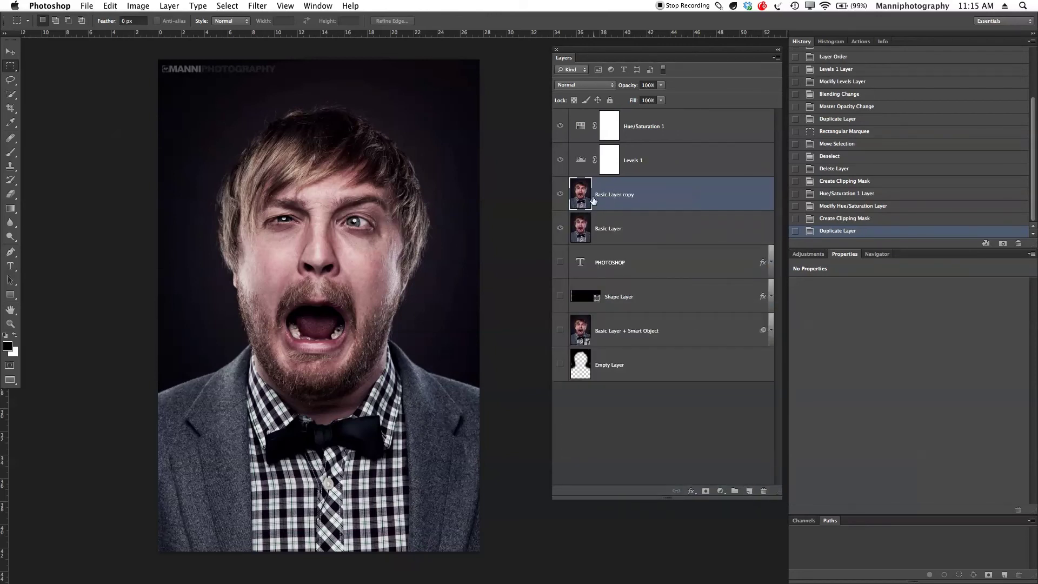
drag(584, 195, 589, 110)
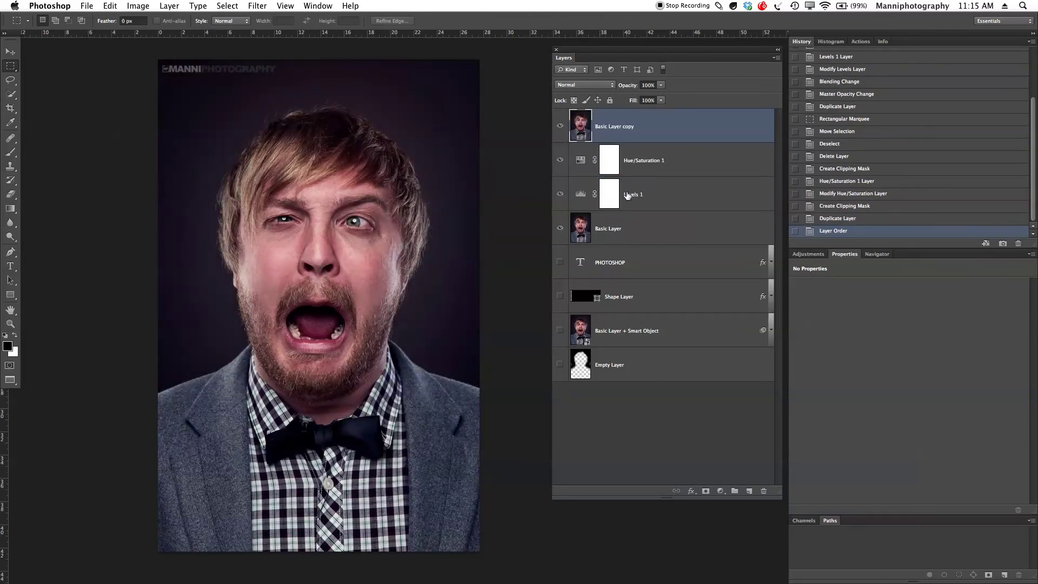
Toggle the visibility of both adjustments and the original Basic Layer, leave them shown, and hide the Basic Layer copy.
drag(567, 160, 566, 219)
drag(560, 160, 562, 229)
click(561, 126)
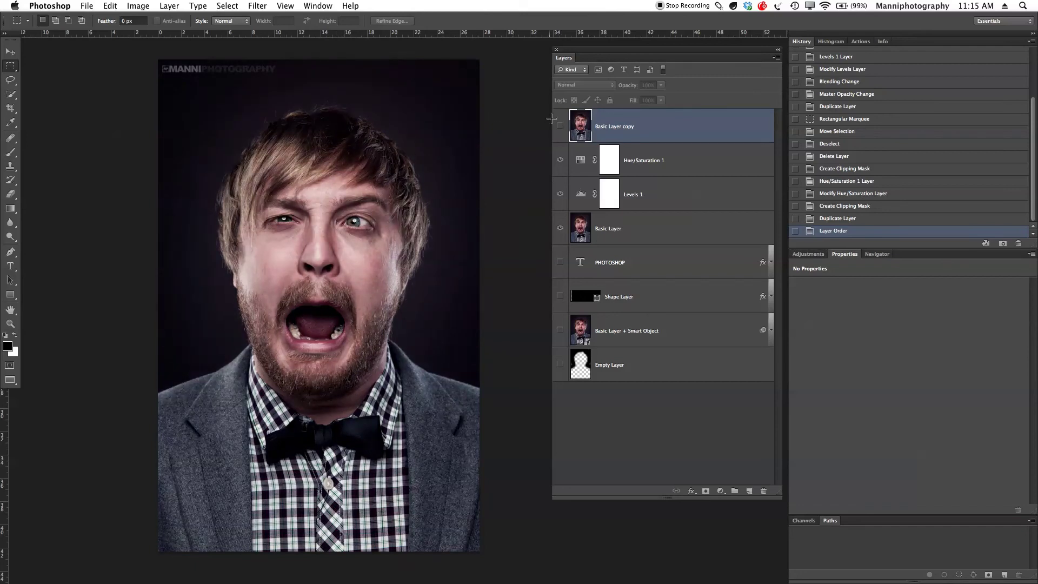
Show the Basic Layer copy and rename it "Basic Layer + Mask".
click(560, 125)
double_click(622, 126)
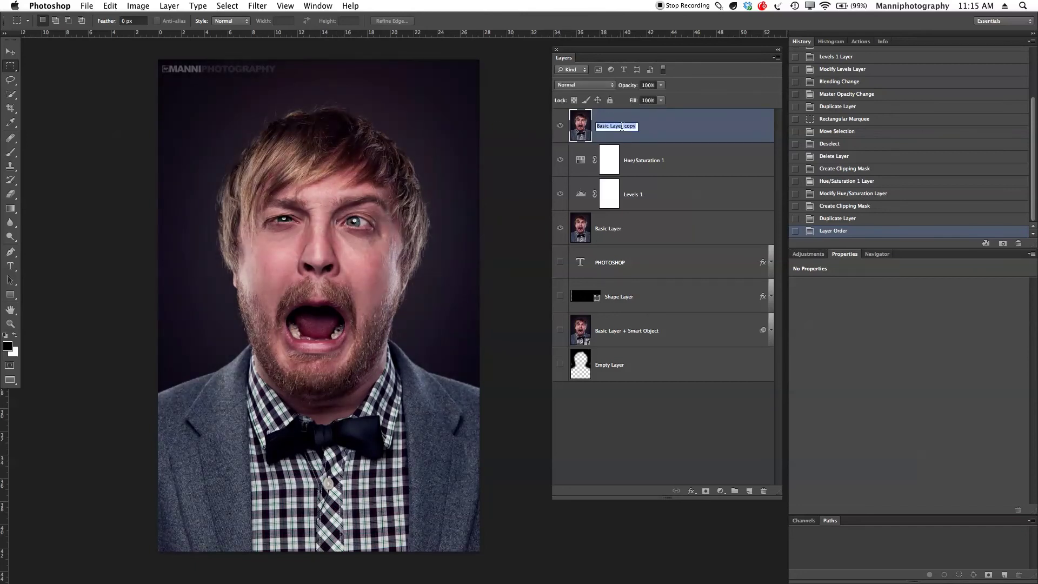
key(Right)
key(Return)
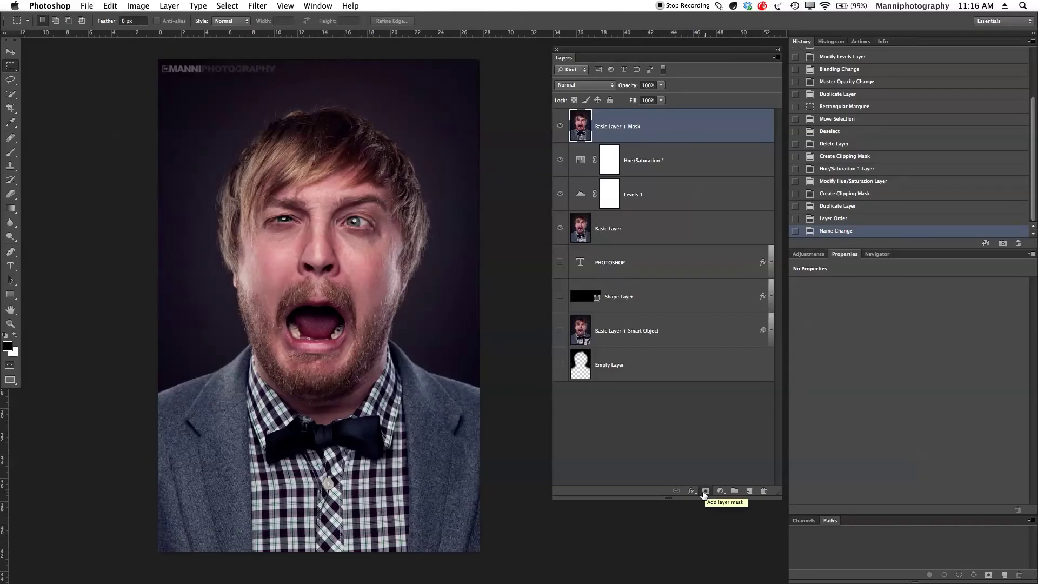
Add a layer mask to Basic Layer + Mask and invert the mask to black.
click(706, 492)
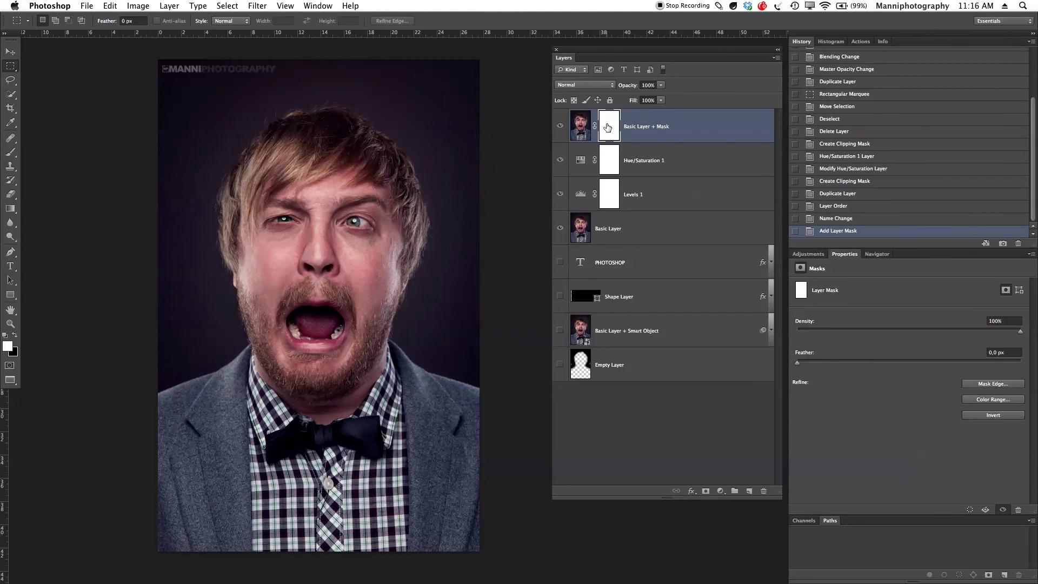
key(super+i)
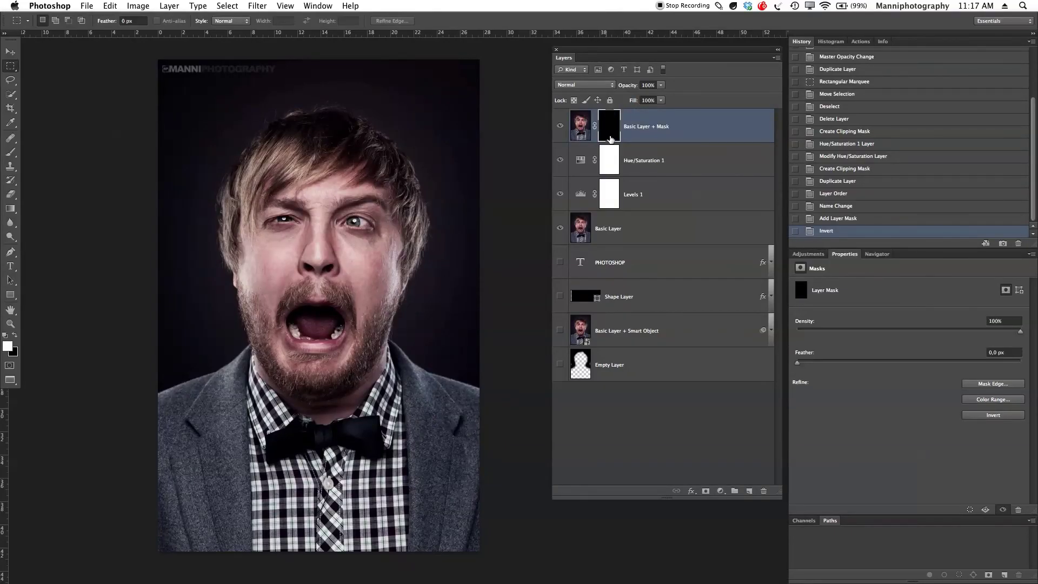
click(580, 116)
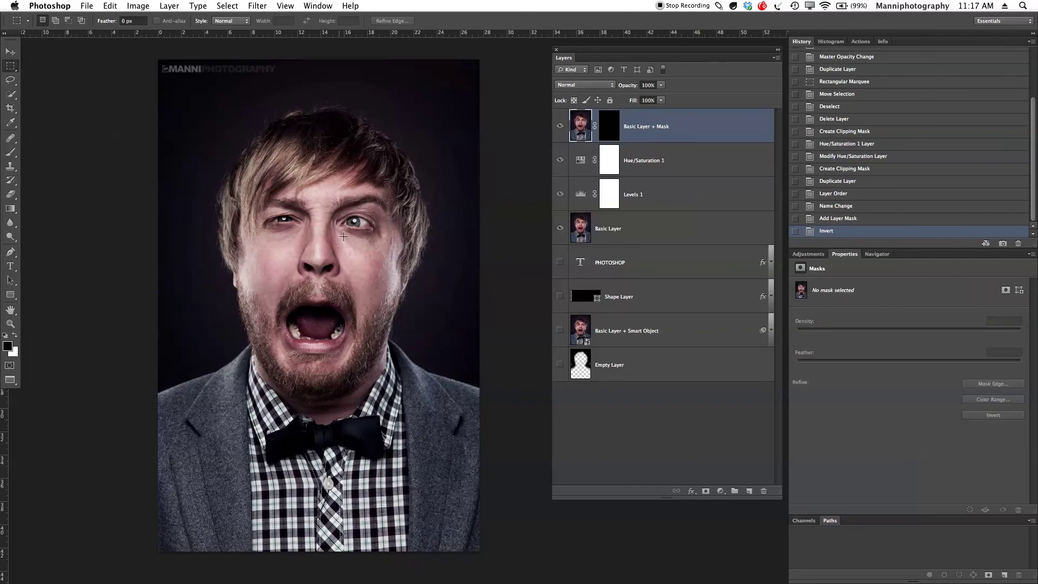
Paint white with the Brush on the mask of Basic Layer + Mask over the background and clothing, leaving the face and hair masked.
click(610, 138)
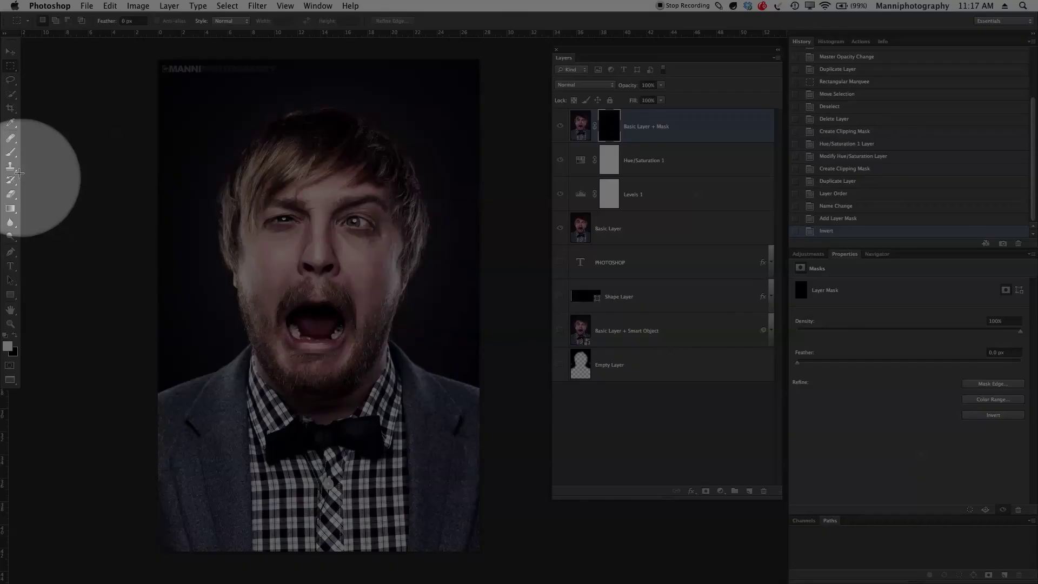
click(10, 152)
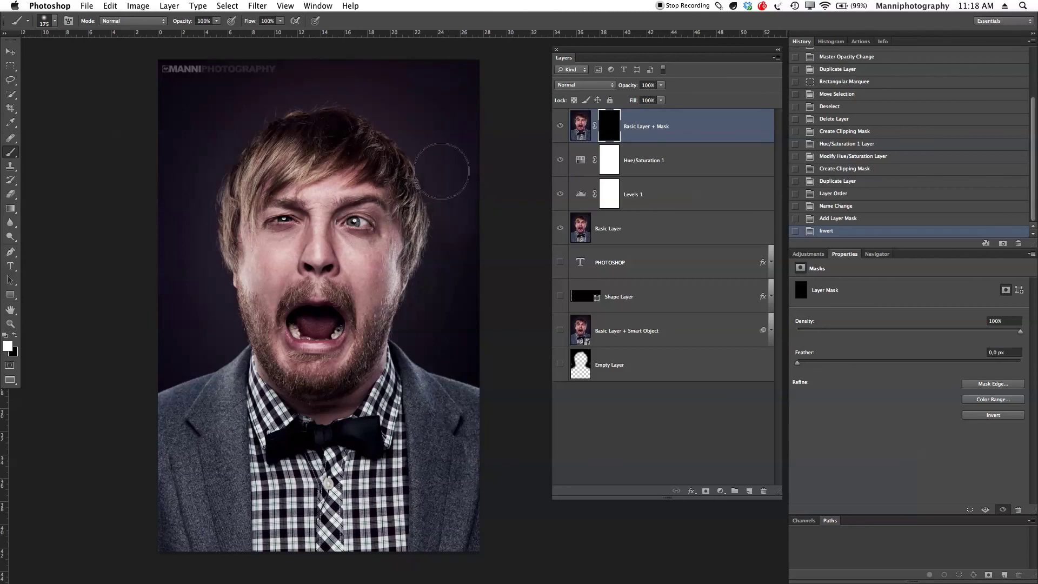
drag(489, 322, 475, 348)
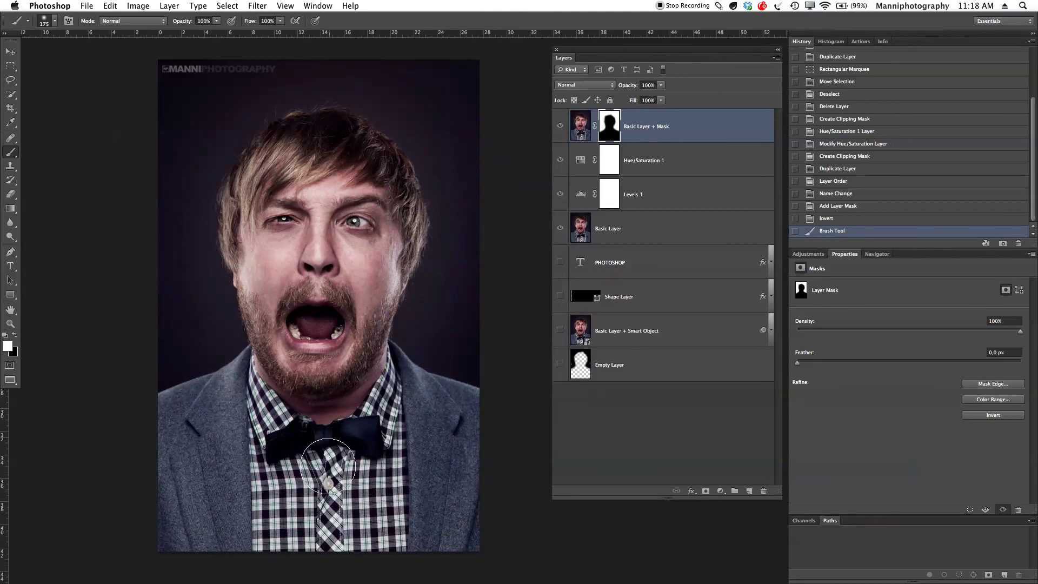
drag(171, 312, 96, 479)
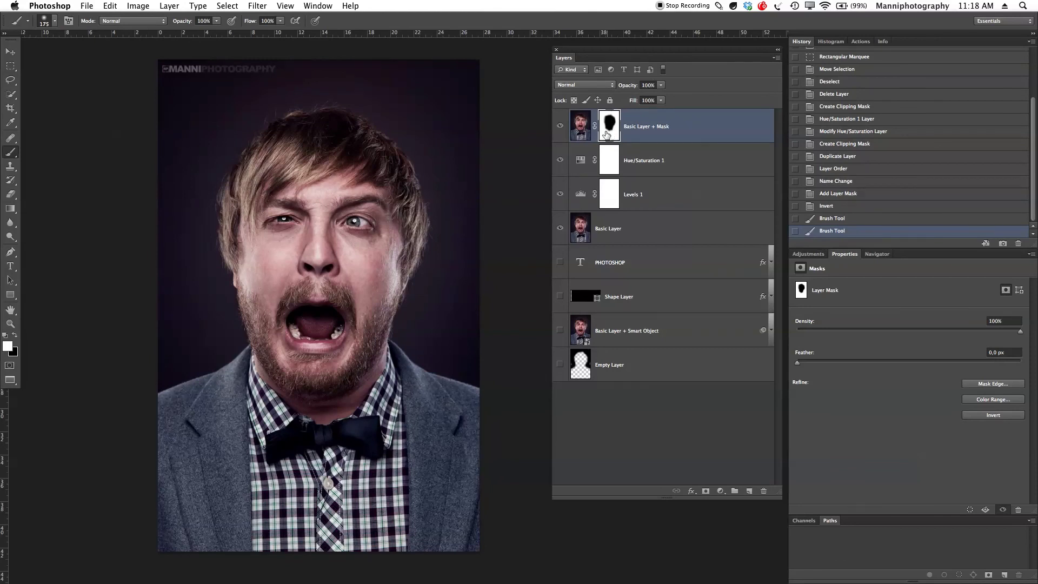
Toggle the visibility of Basic Layer + Mask several times to compare the masked result, leaving it shown.
click(562, 128)
click(560, 126)
click(560, 127)
click(560, 127)
click(560, 127)
click(560, 127)
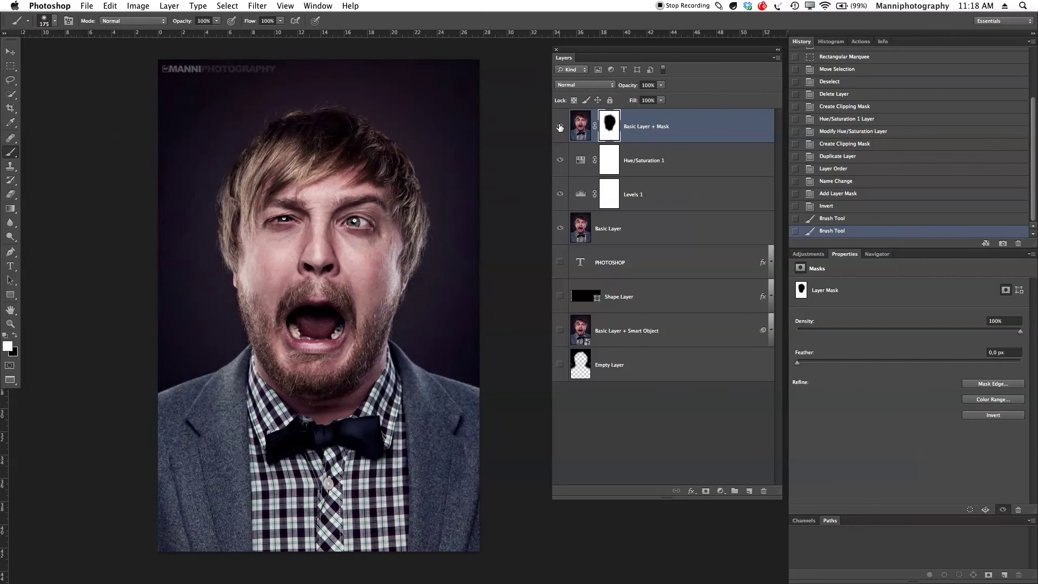